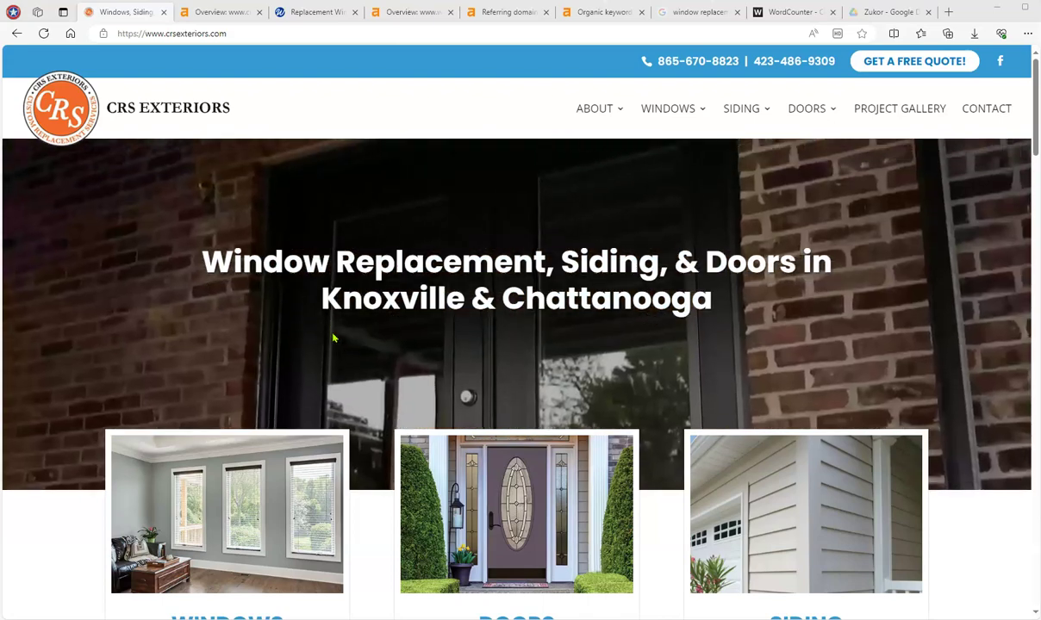
- Scroll through the CRS Exteriors homepage to review its content
left_click(346, 324)
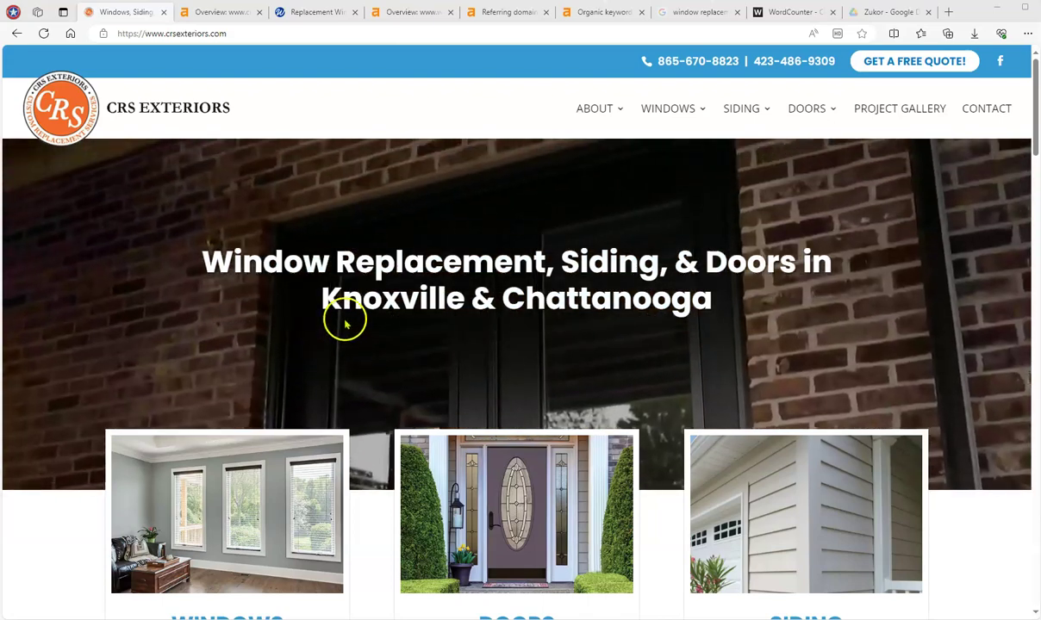
scroll(344, 319, "down", 3)
scroll(345, 311, "up", 4)
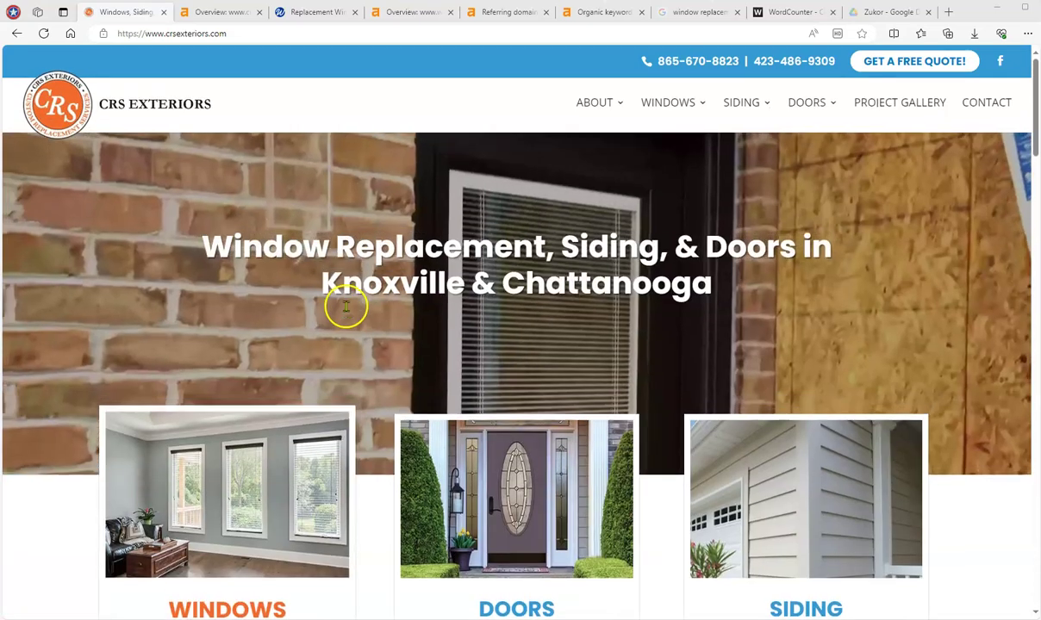
scroll(345, 306, "up", 1)
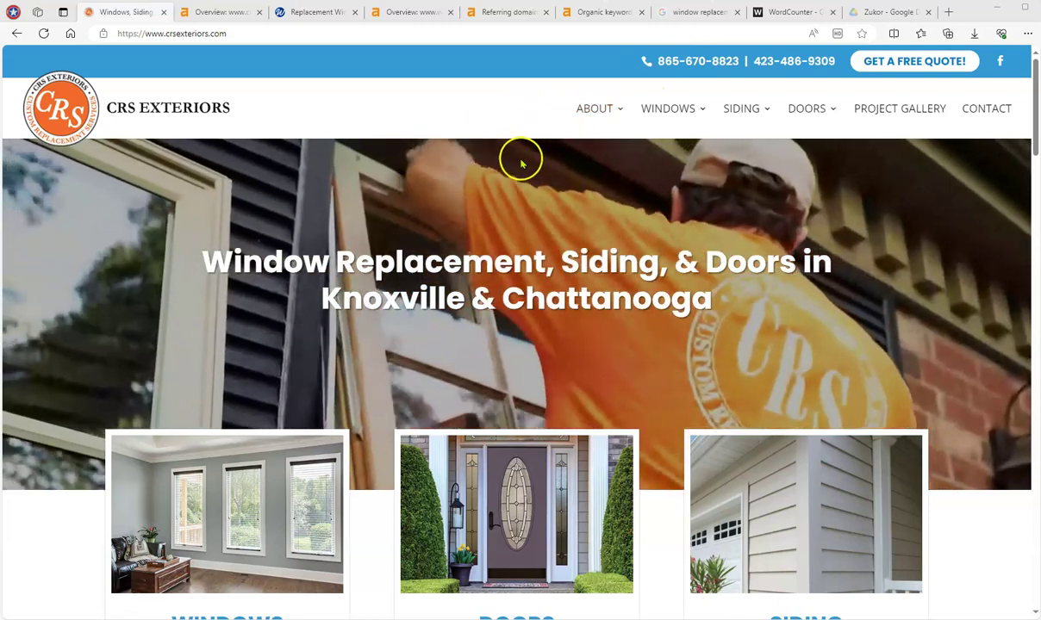
scroll(521, 160, "down", 3)
scroll(725, 166, "down", 1)
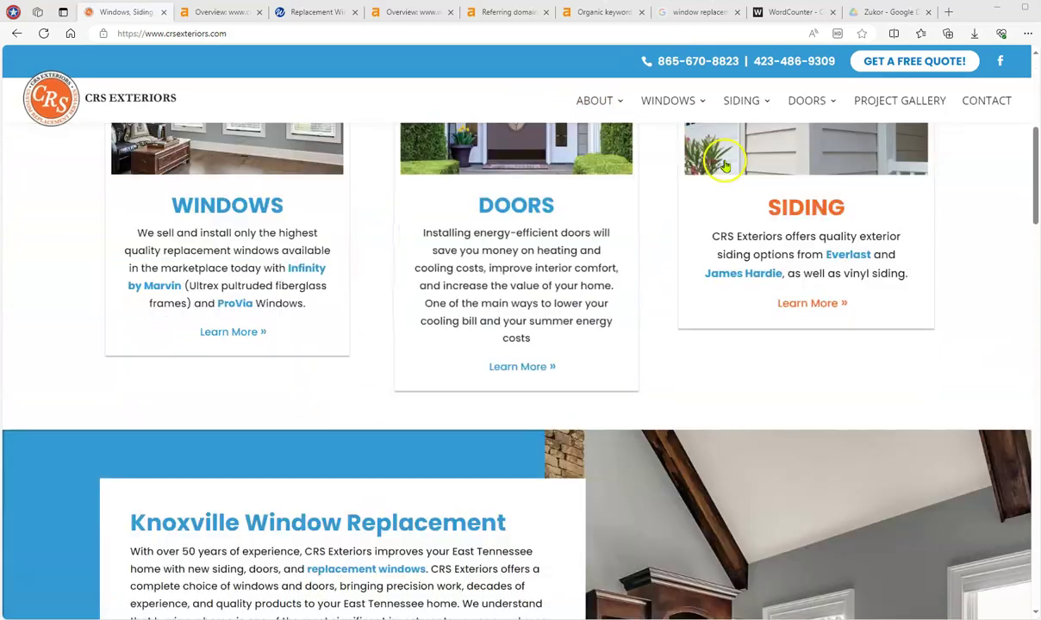
scroll(690, 164, "down", 2)
scroll(660, 160, "down", 3)
scroll(658, 160, "down", 2)
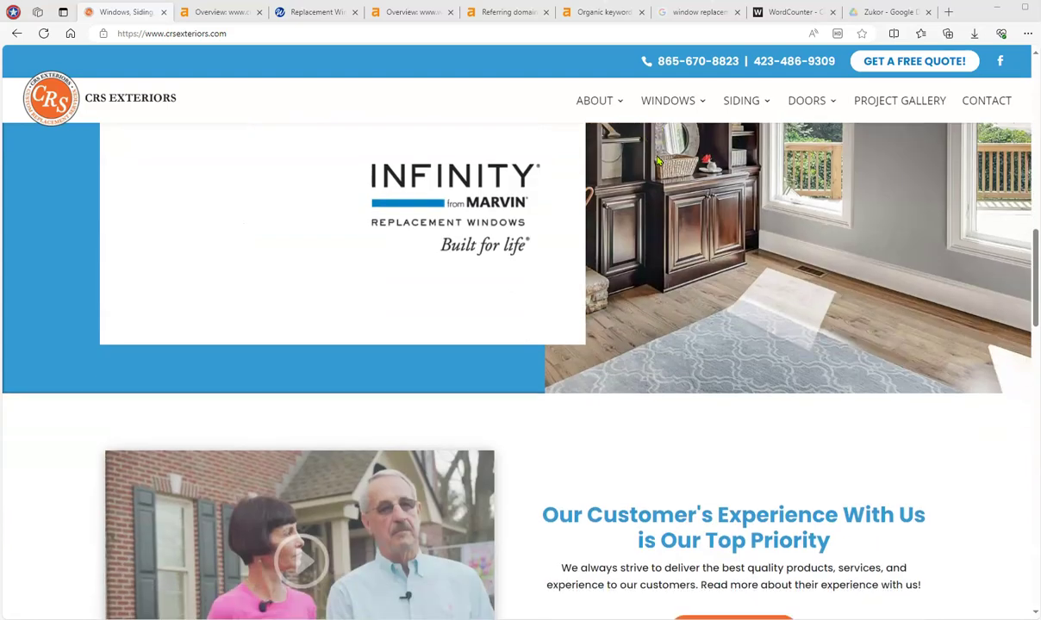
scroll(657, 160, "down", 2)
scroll(657, 160, "down", 2)
scroll(658, 160, "down", 3)
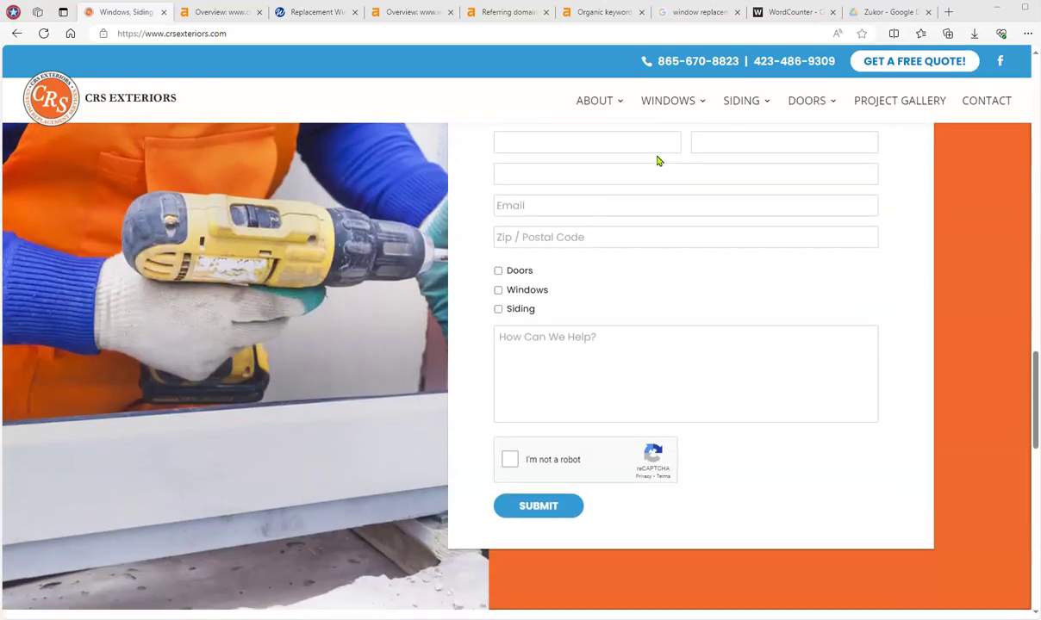
scroll(607, 218, "up", 1)
scroll(592, 210, "down", 3)
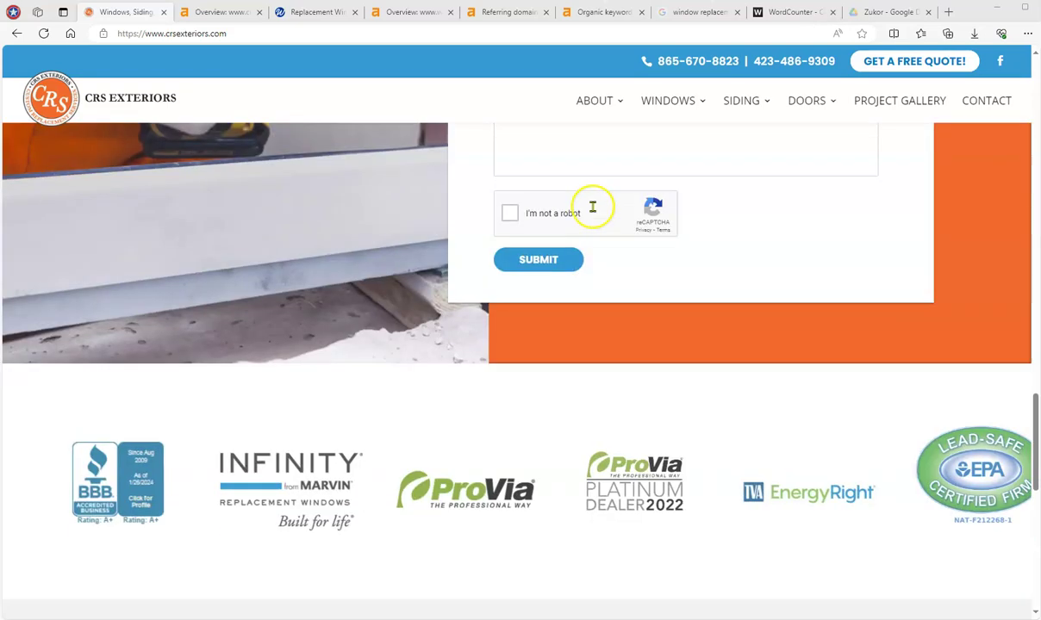
scroll(592, 210, "down", 4)
scroll(591, 209, "down", 2)
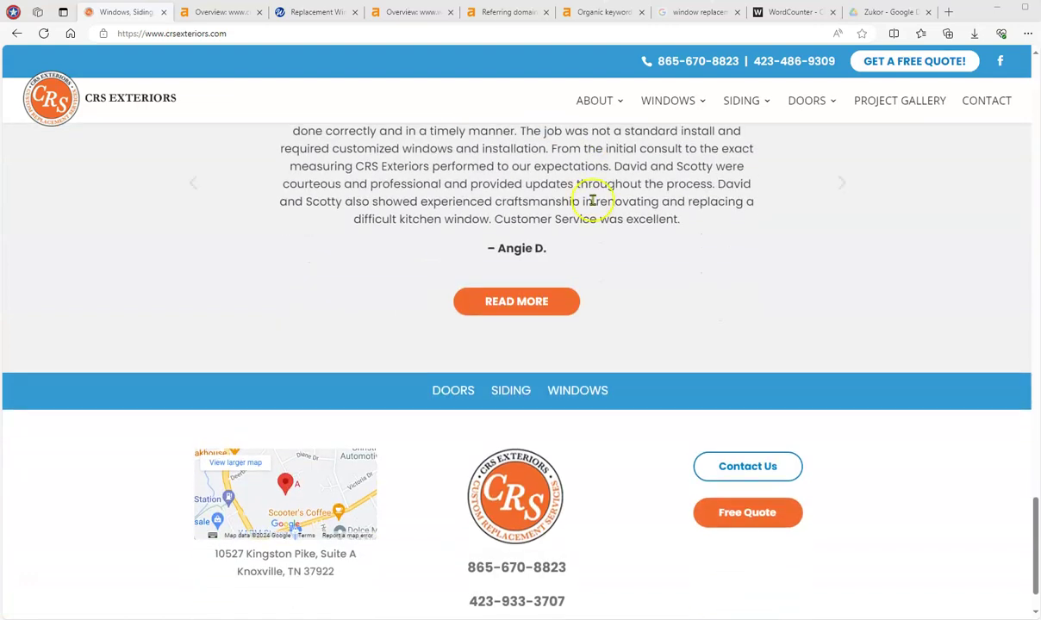
scroll(632, 210, "down", 1)
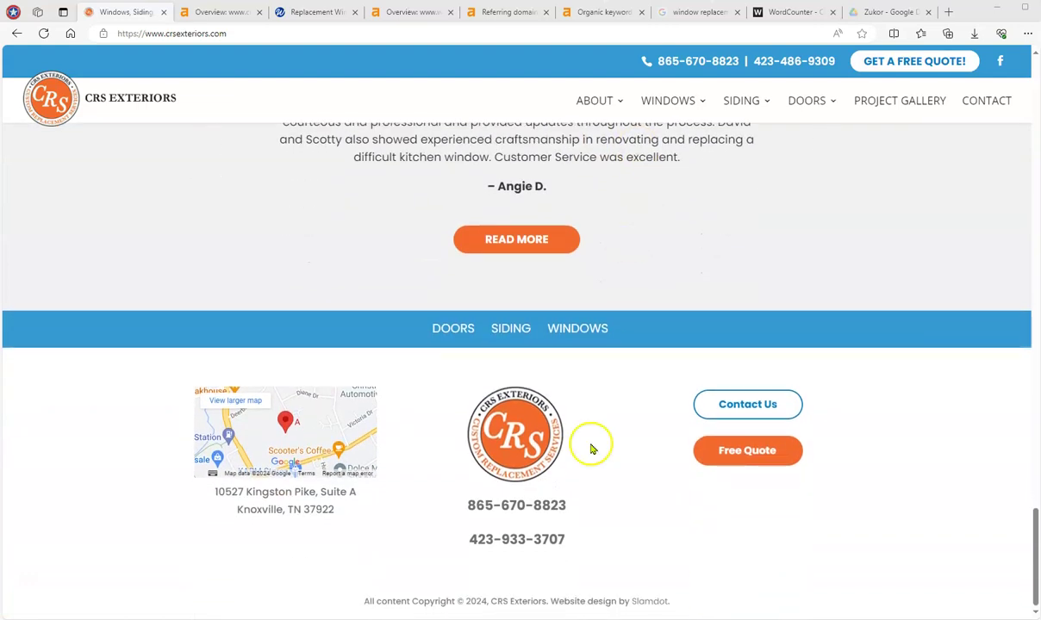
scroll(622, 431, "up", 5)
scroll(617, 379, "up", 4)
scroll(613, 364, "up", 5)
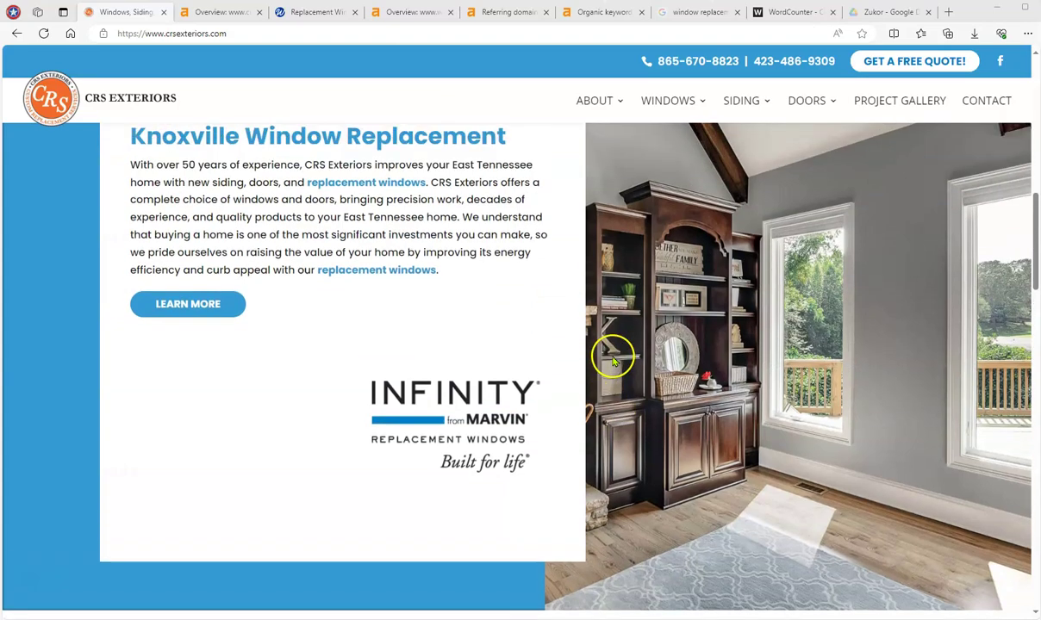
scroll(612, 361, "up", 5)
scroll(608, 349, "up", 2)
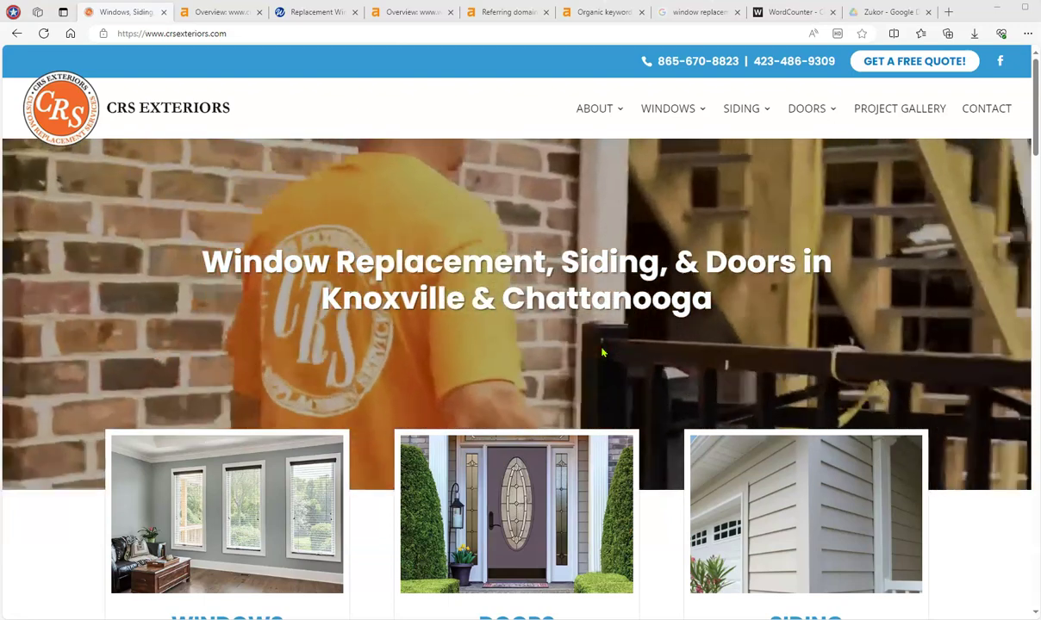
scroll(521, 191, "down", 3)
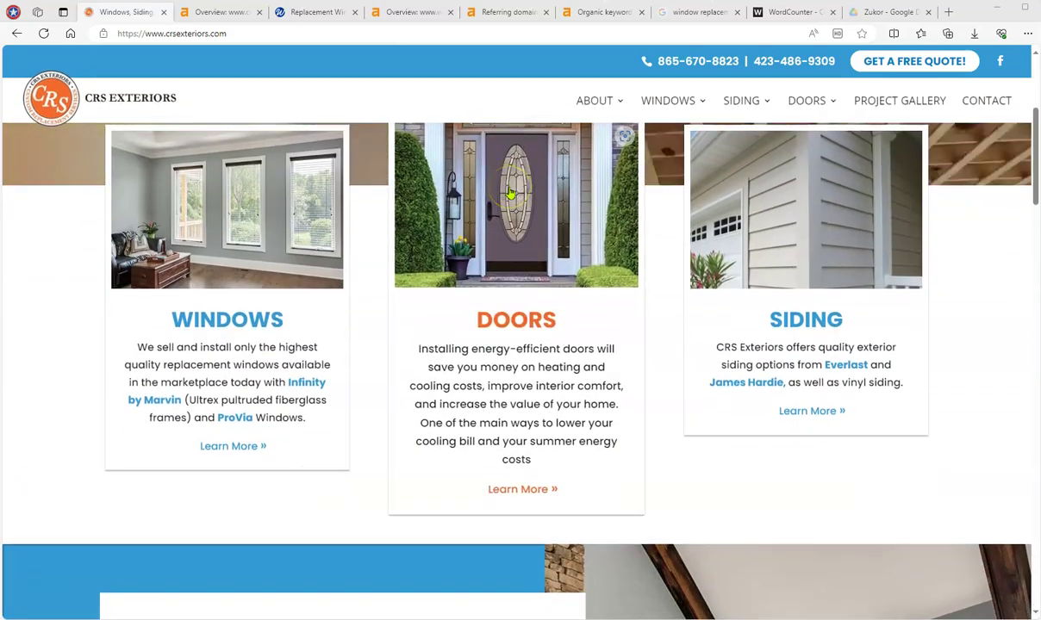
scroll(487, 246, "down", 3)
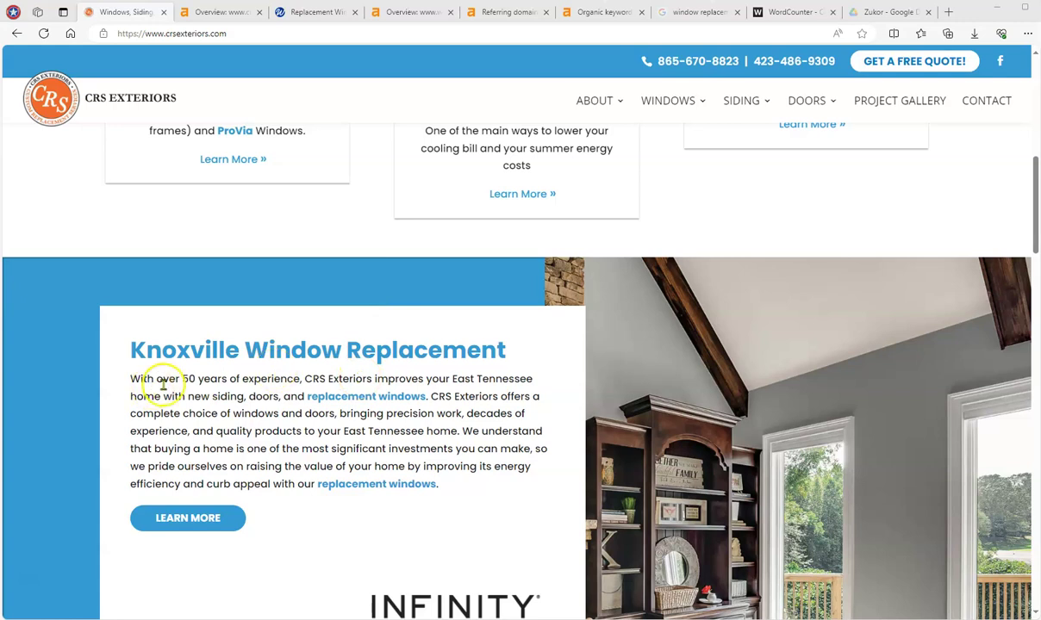
- Copy all the text on the CRS Exteriors homepage
left_click_drag(164, 380, 189, 399)
key("ctrl+a")
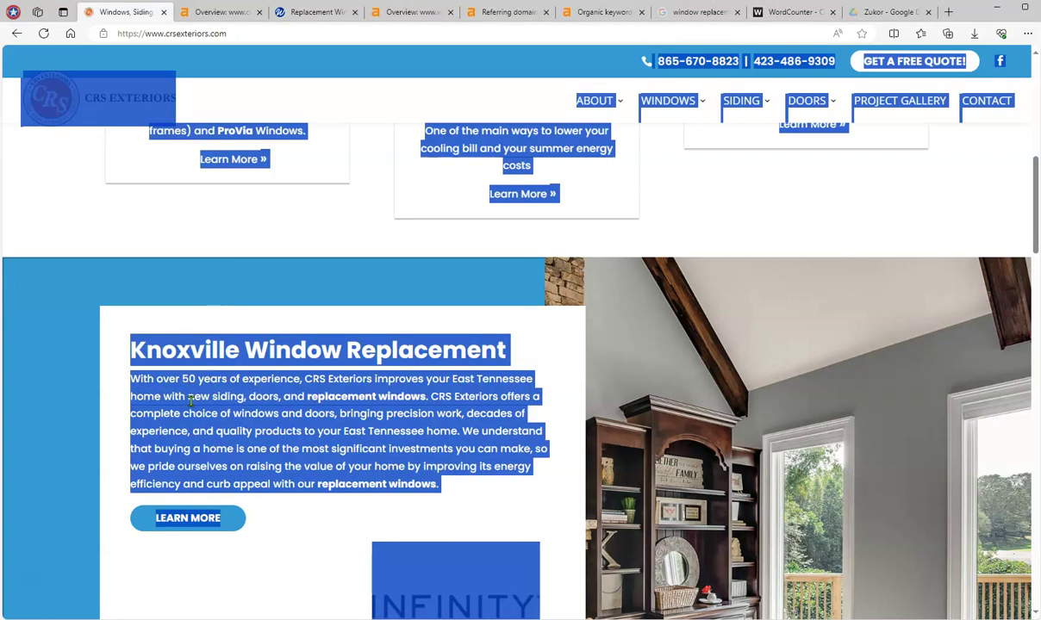
right_click(194, 398)
left_click(217, 409)
- Paste it into WordCounter (424 words, 2,688 characters), then return to the homepage and deselect
left_click(794, 12)
scroll(448, 129, "up", 3)
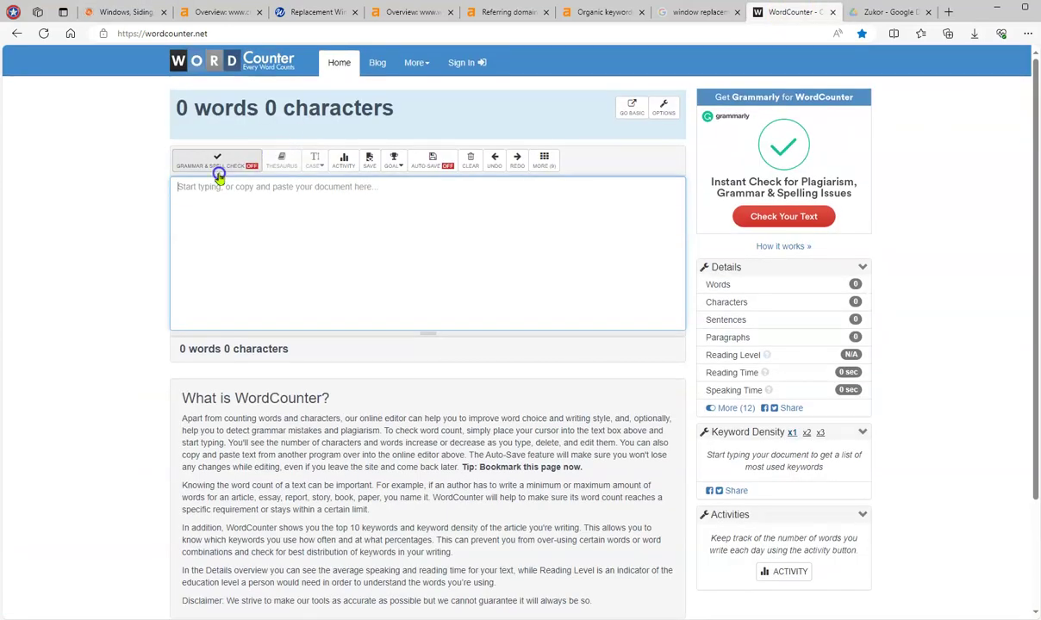
key("ctrl+v")
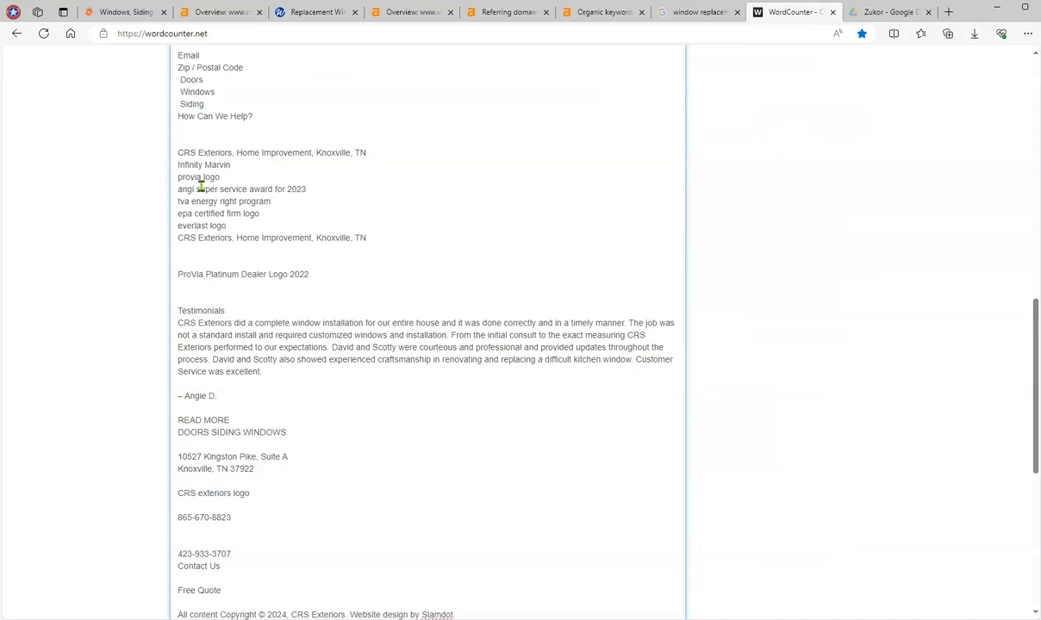
scroll(283, 223, "up", 10)
left_click(284, 222)
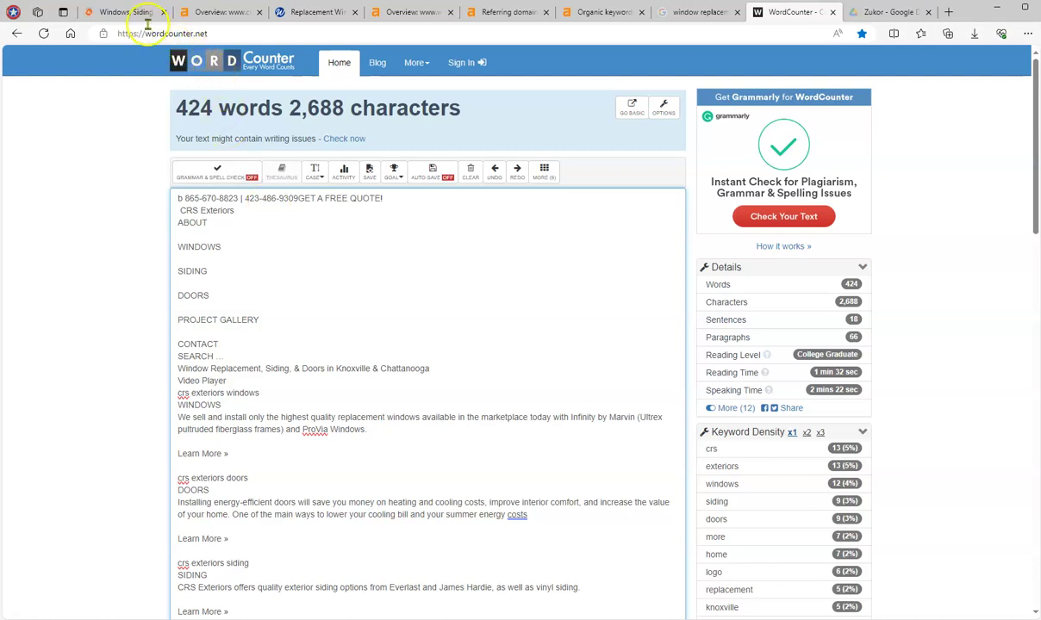
left_click(126, 12)
left_click(290, 277)
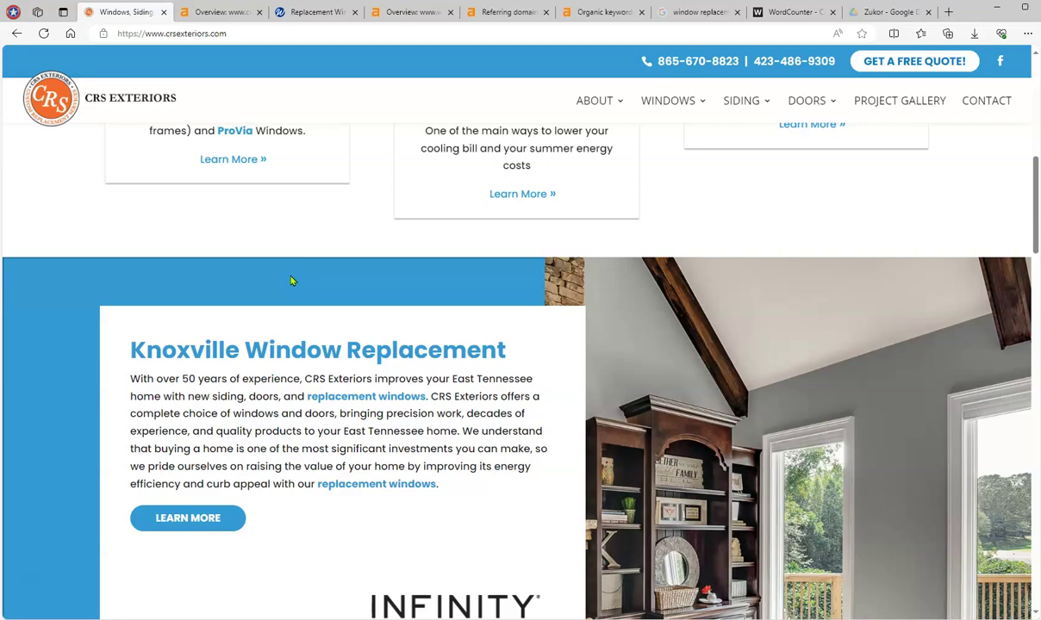
scroll(445, 391, "up", 10)
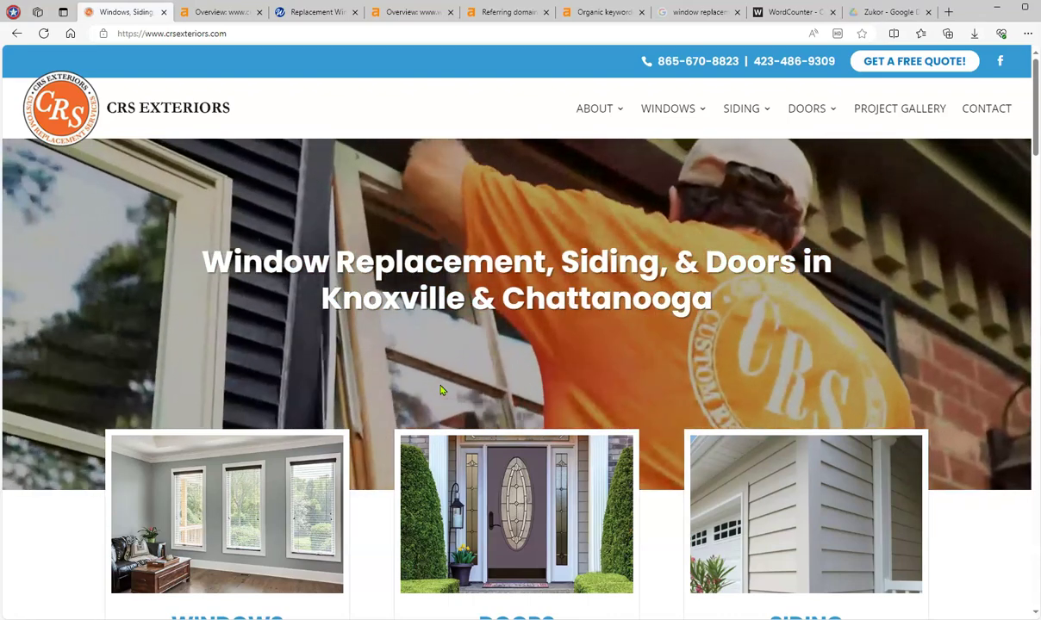
scroll(514, 250, "down", 3)
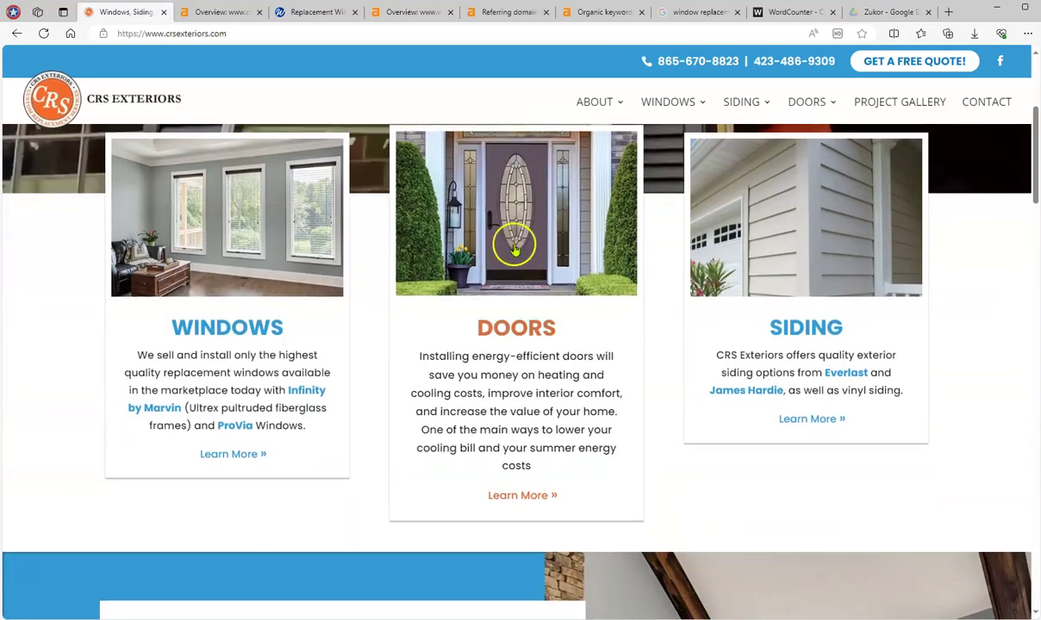
scroll(508, 258, "down", 3)
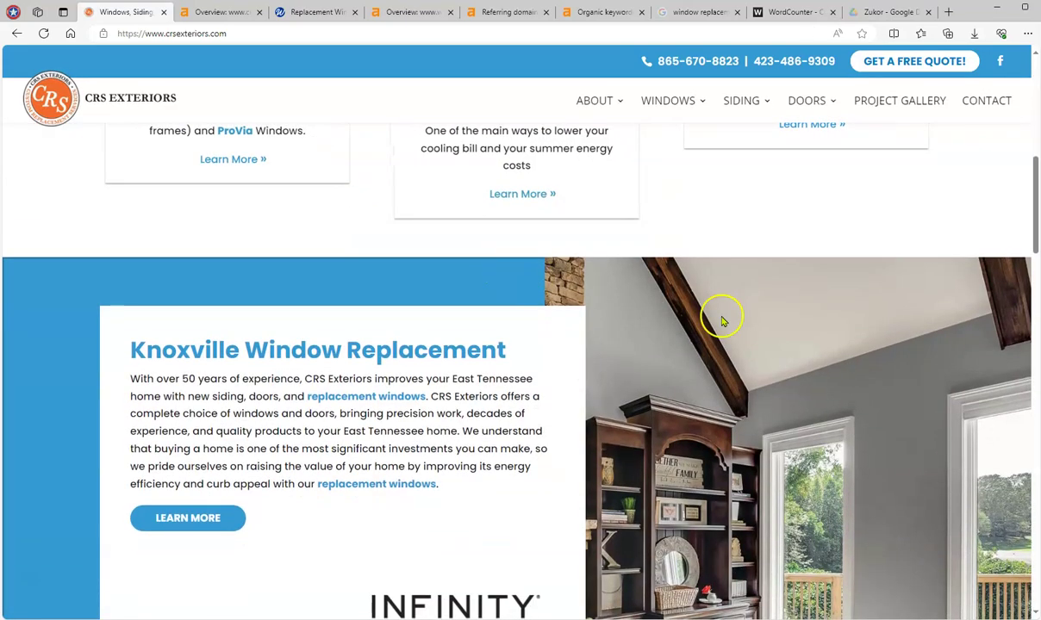
scroll(722, 321, "down", 2)
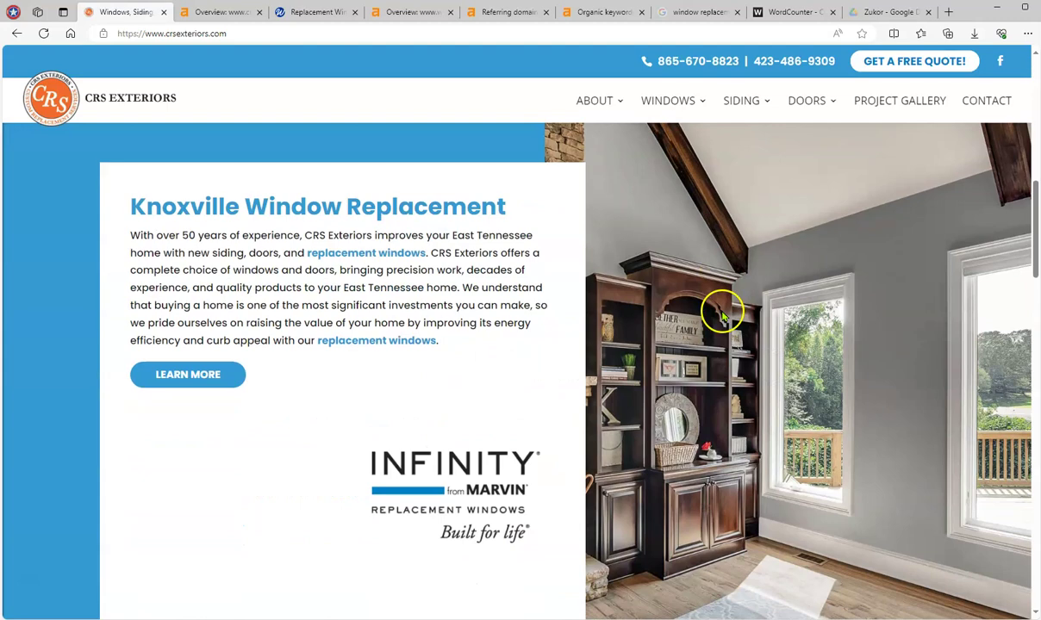
scroll(729, 302, "down", 2)
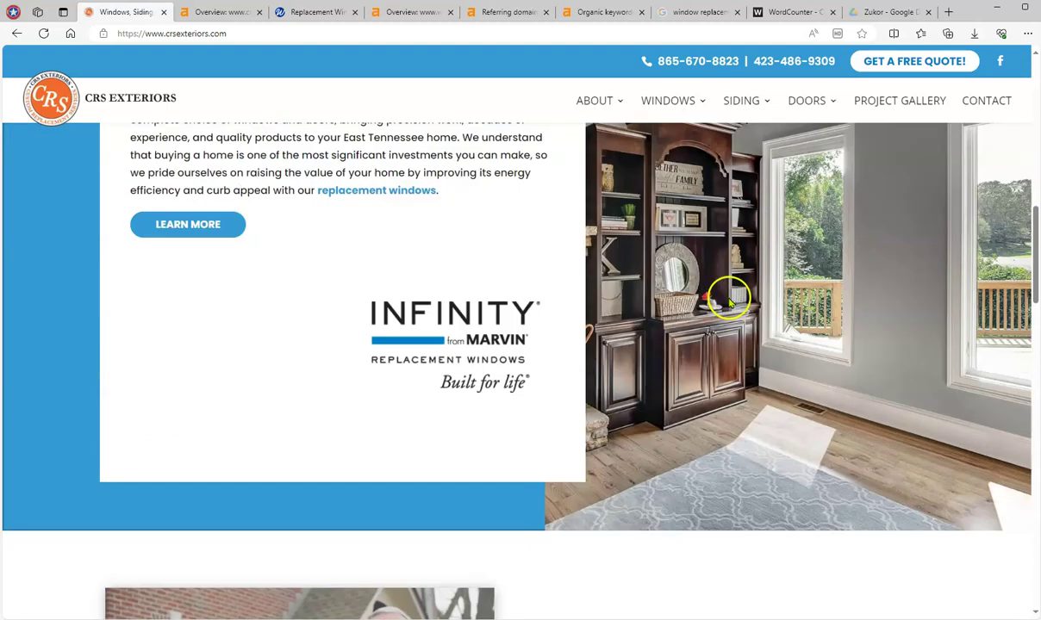
scroll(728, 298, "down", 2)
scroll(727, 293, "up", 2)
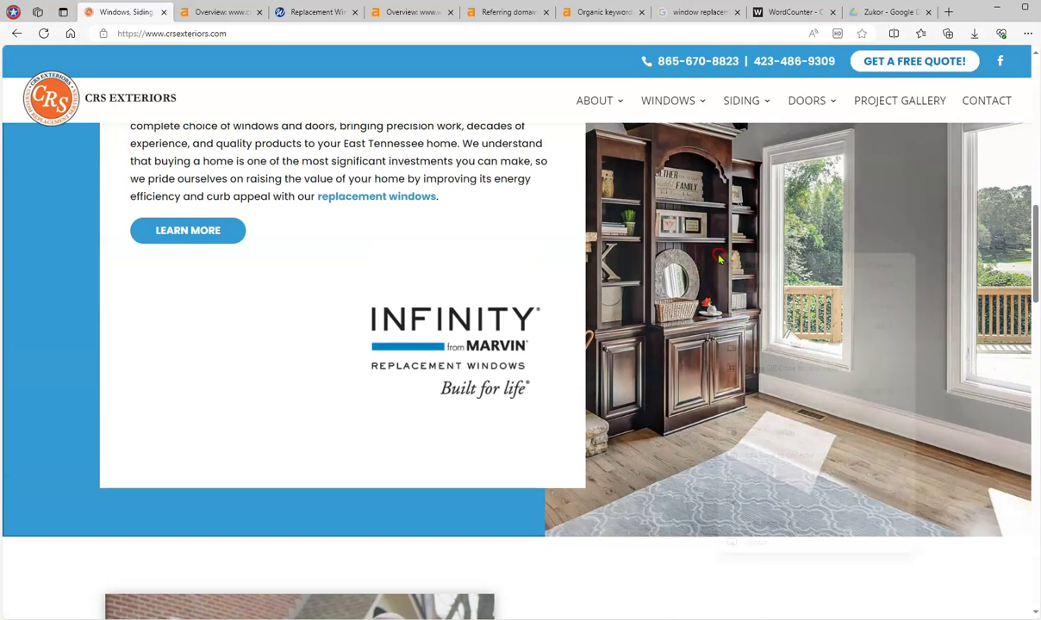
right_click(720, 257)
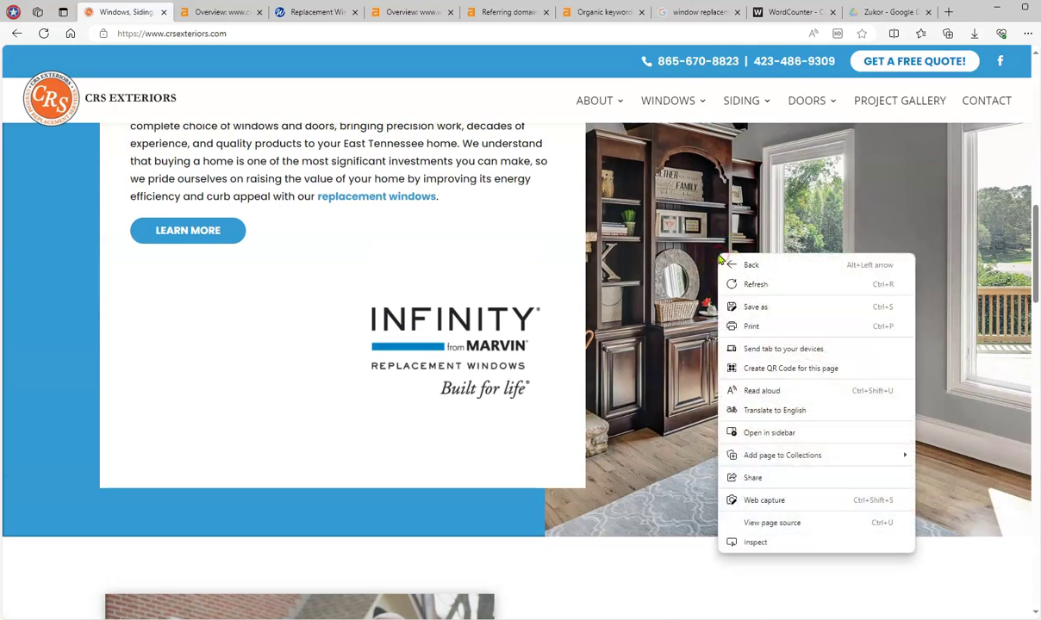
left_click(772, 309)
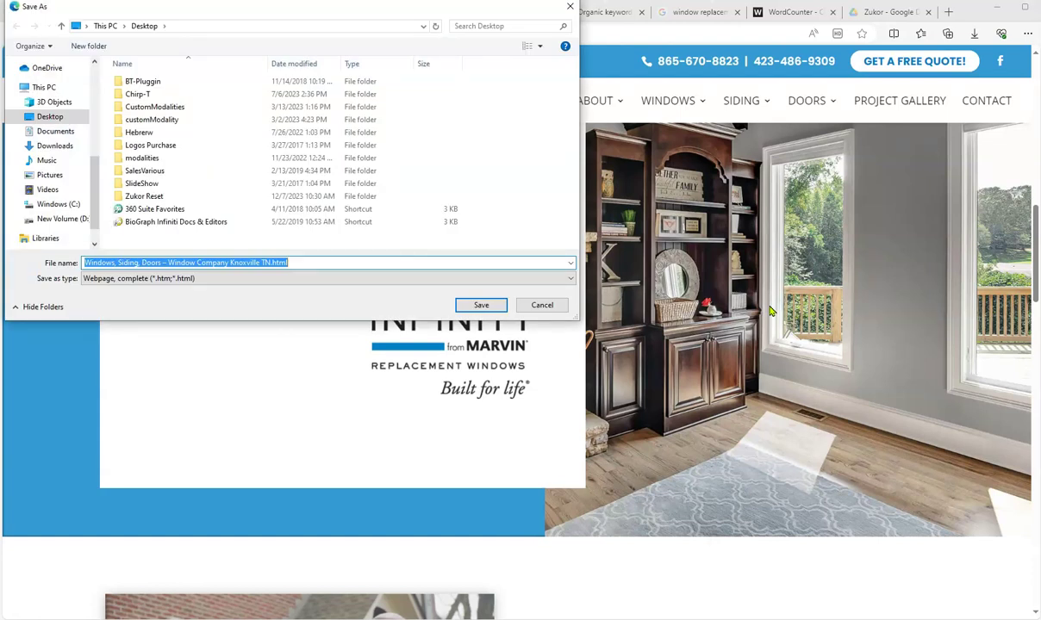
left_click(540, 306)
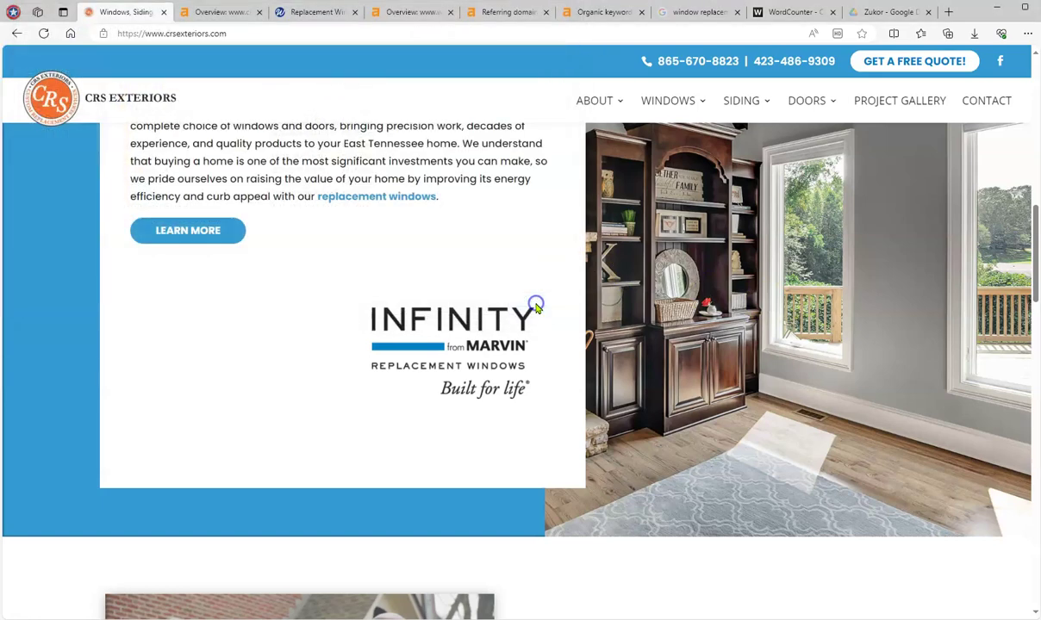
scroll(741, 336, "down", 3)
scroll(745, 343, "down", 2)
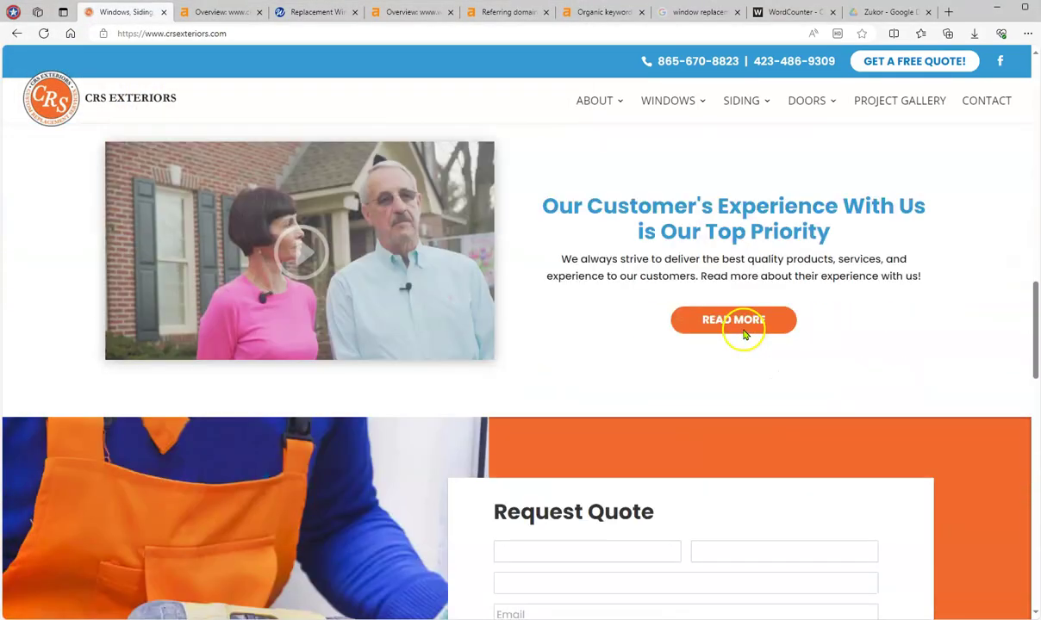
scroll(746, 341, "down", 1)
scroll(745, 338, "down", 3)
scroll(745, 334, "down", 3)
scroll(746, 334, "down", 3)
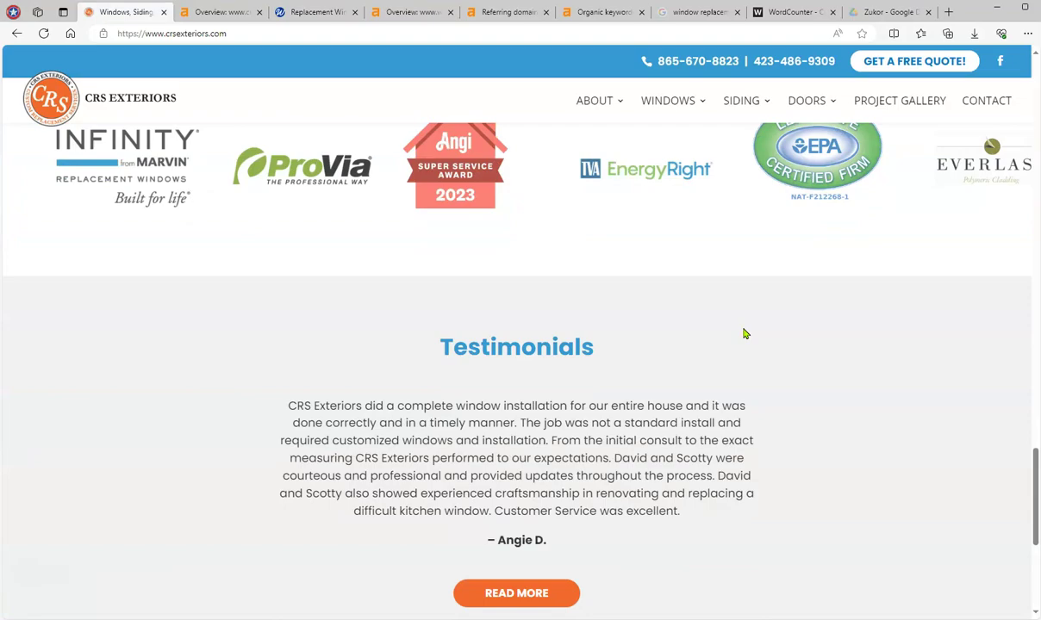
scroll(743, 333, "up", 4)
scroll(744, 332, "up", 7)
scroll(742, 331, "up", 6)
scroll(734, 326, "up", 5)
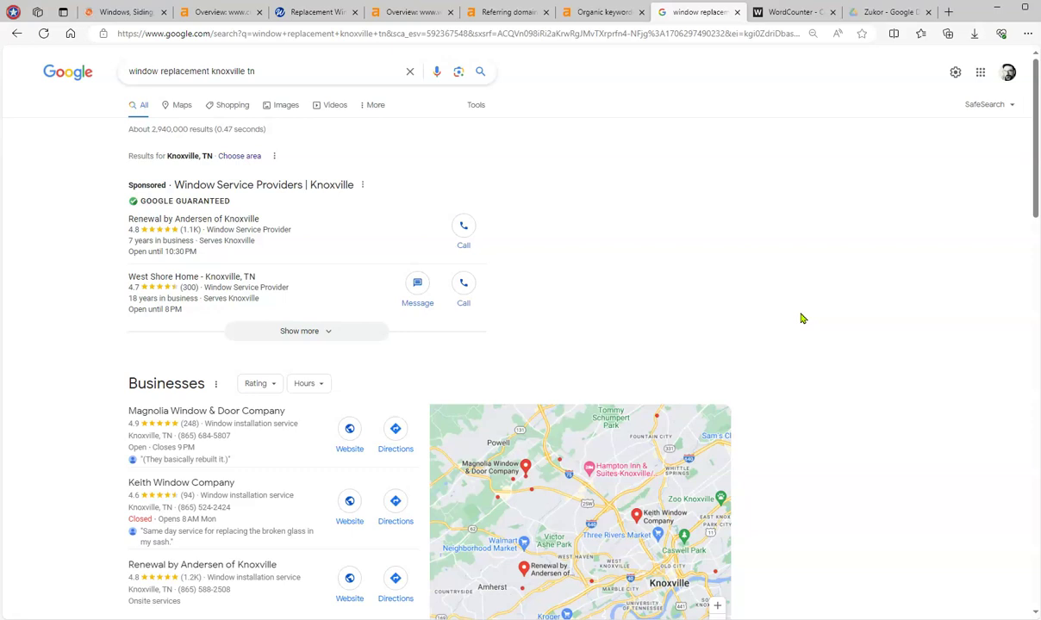
- Scroll the 'window replacement knoxville tn' results to the map pack, showing CRS Exteriors below Window World of Knoxville
scroll(800, 318, "down", 2)
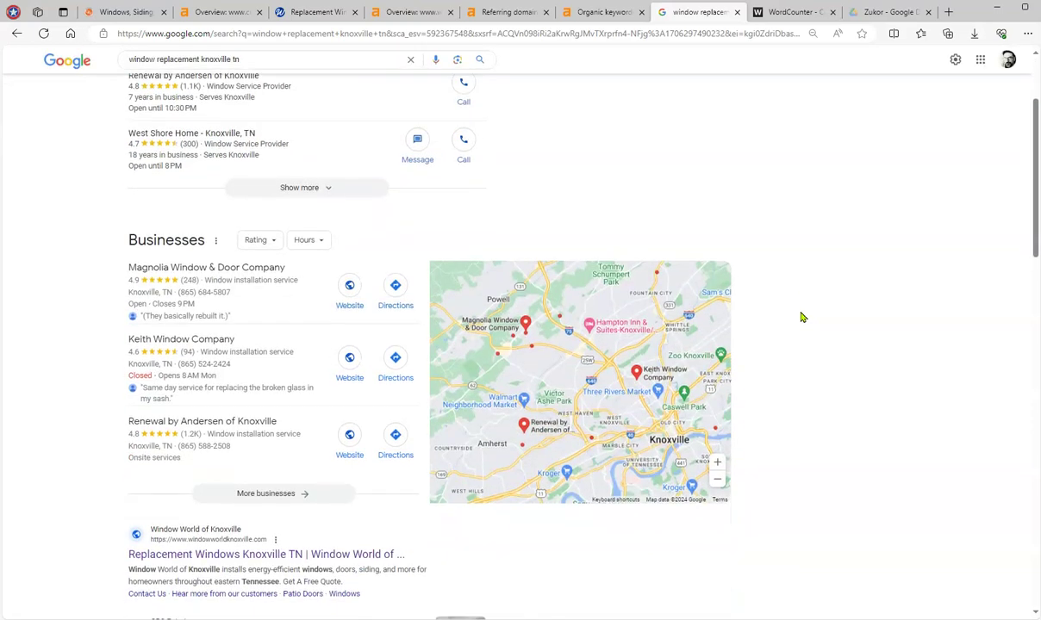
scroll(801, 319, "up", 2)
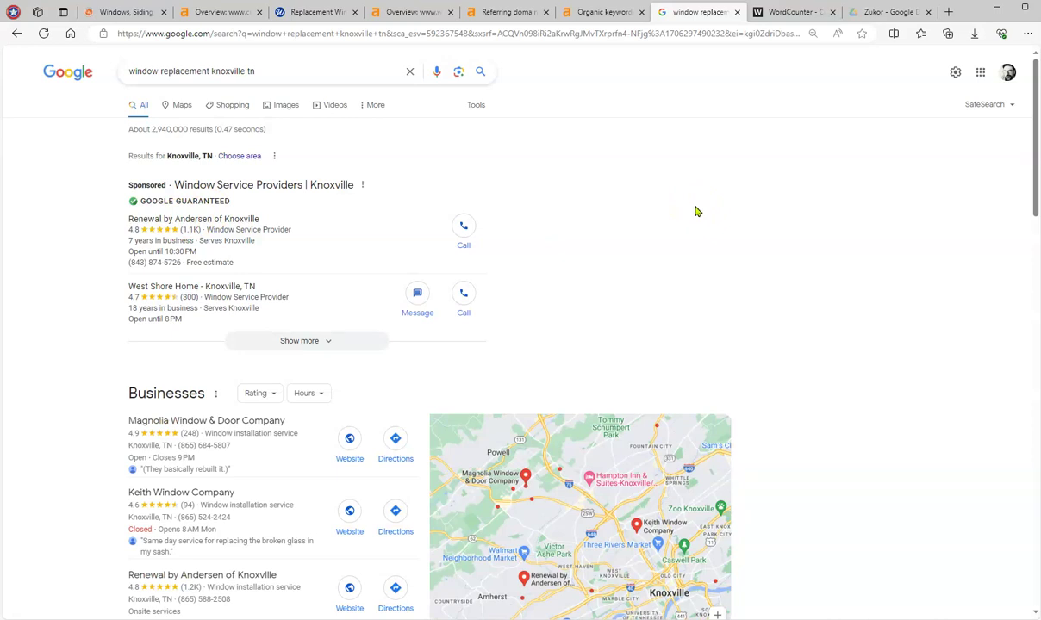
scroll(698, 207, "down", 2)
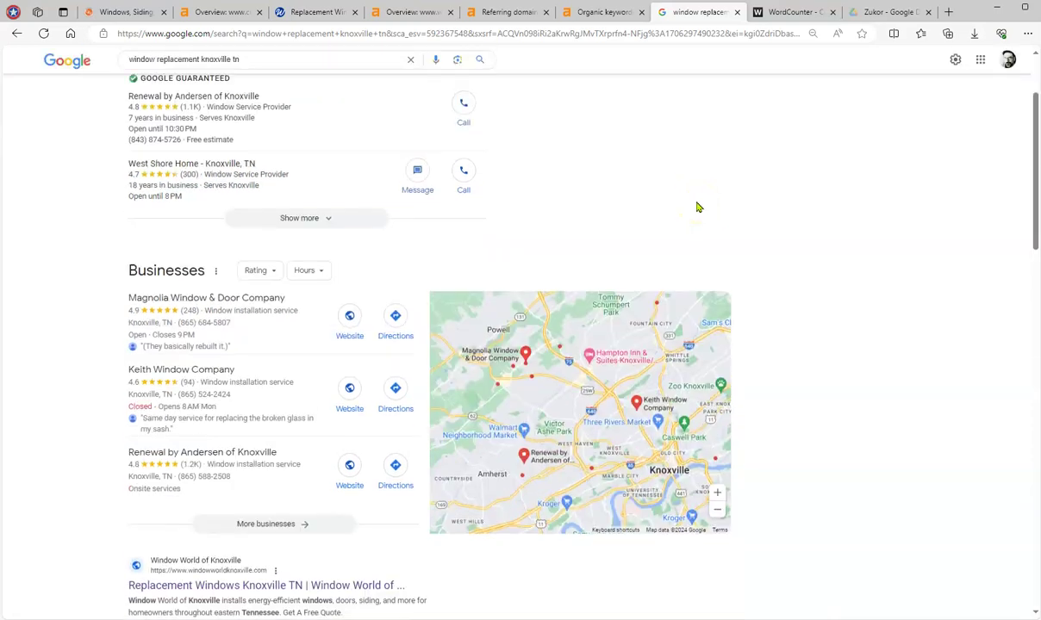
scroll(781, 206, "down", 3)
scroll(782, 209, "up", 2)
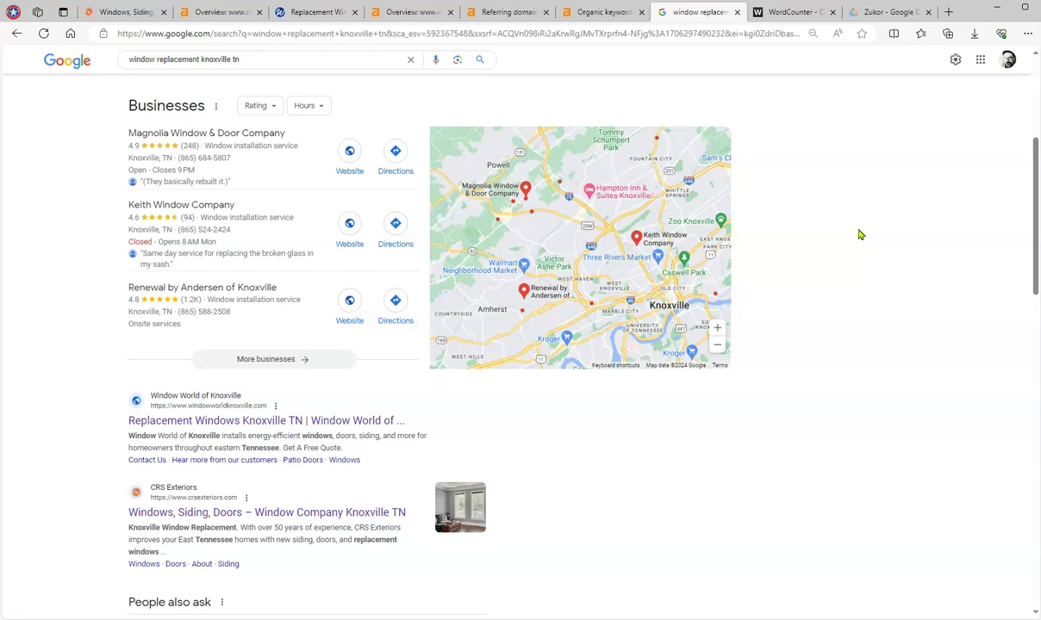
left_click(862, 227)
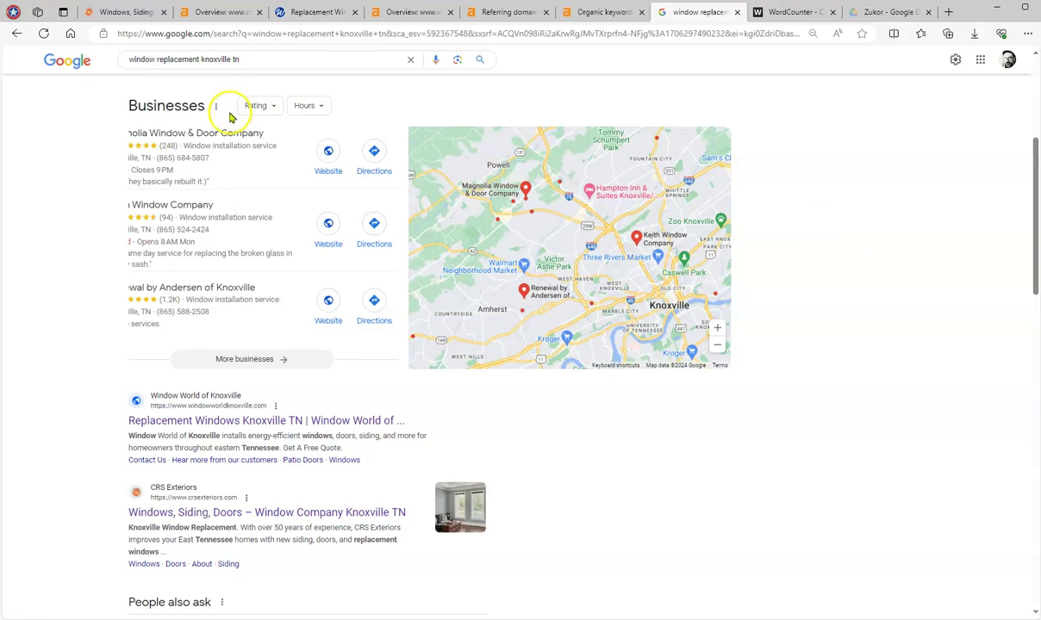
left_click(842, 183)
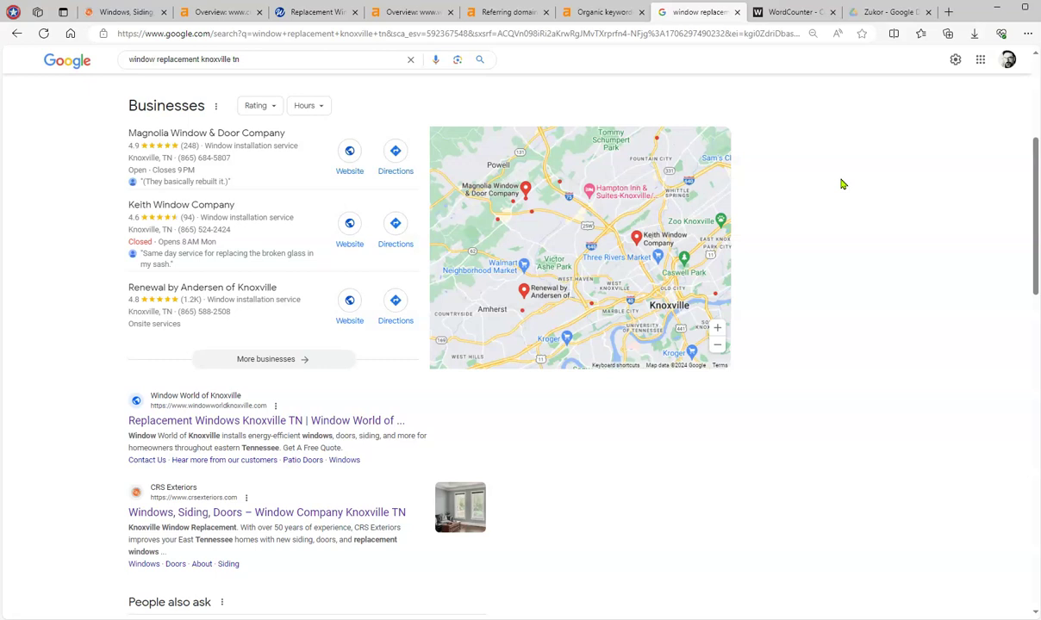
- Scroll to People also ask, then view the crsexteriors.com Ahrefs overview (DR 16, 1.6K backlinks)
scroll(843, 184, "down", 2)
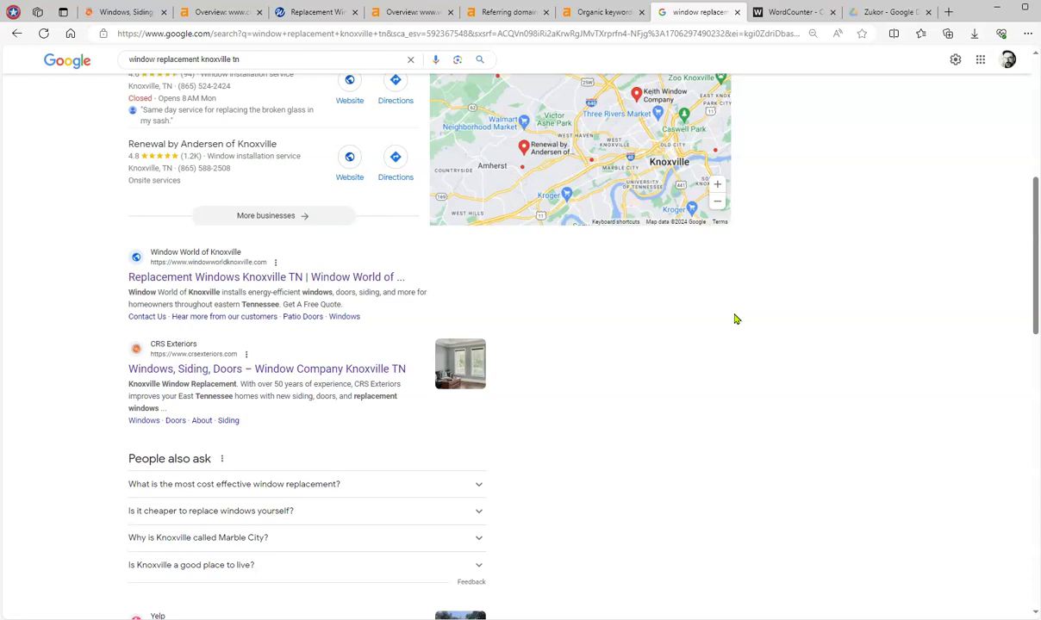
left_click(225, 12)
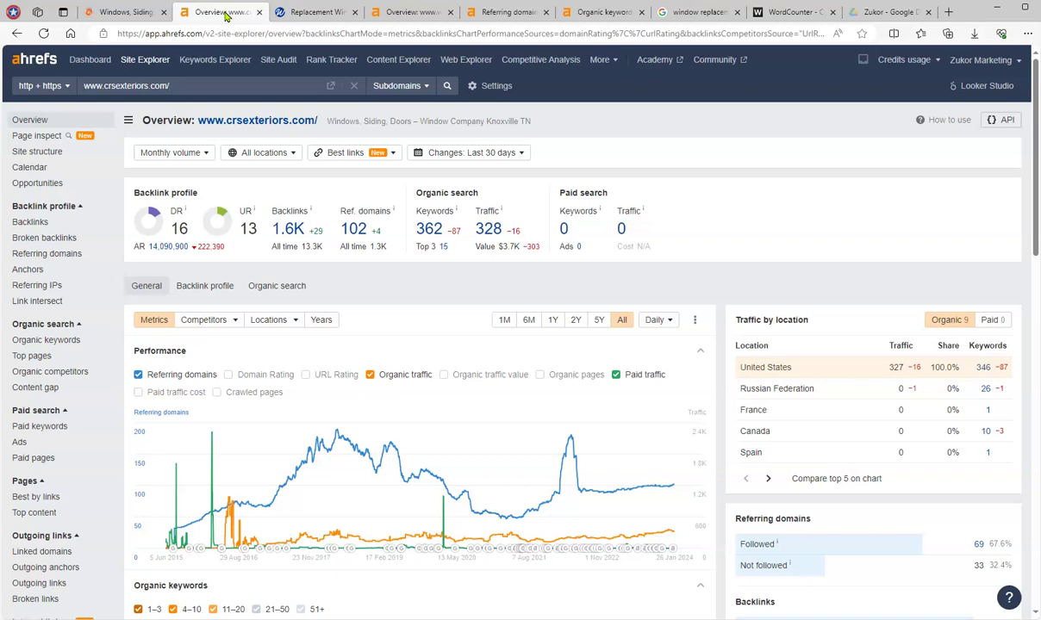
left_click(193, 181)
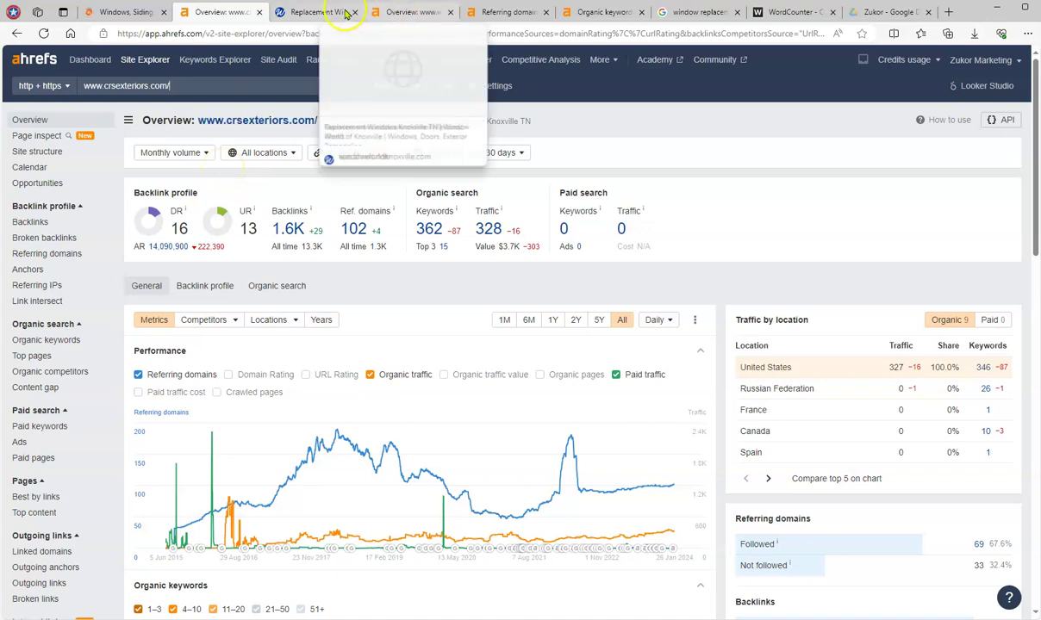
- Browse the Window World Knoxville homepage from top to bottom and back
left_click(330, 11)
scroll(411, 229, "down", 5)
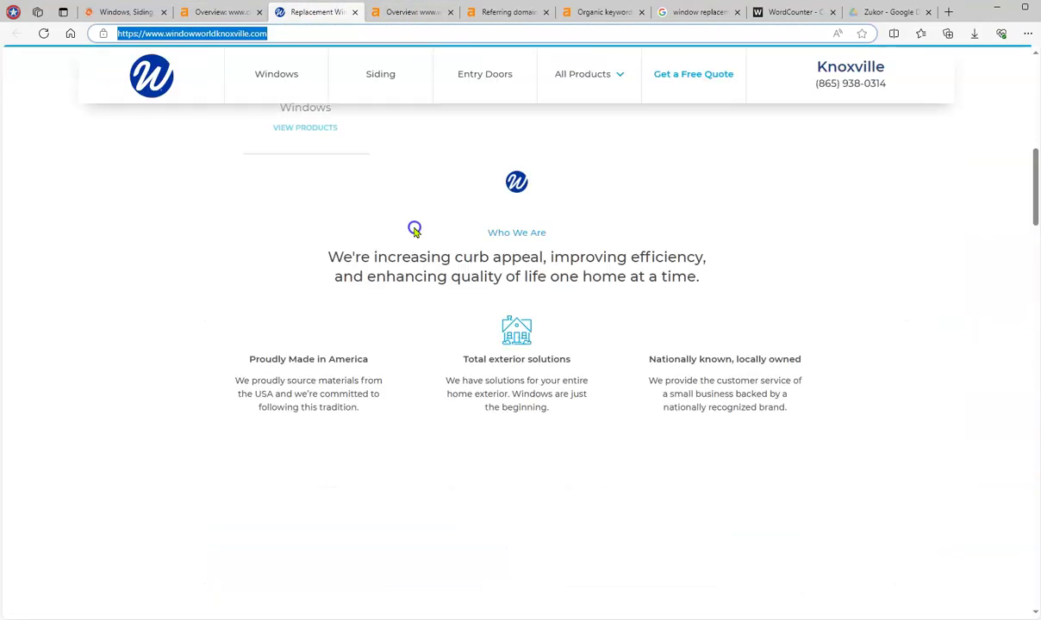
scroll(413, 224, "up", 5)
scroll(413, 224, "down", 5)
scroll(412, 223, "down", 5)
scroll(411, 220, "down", 5)
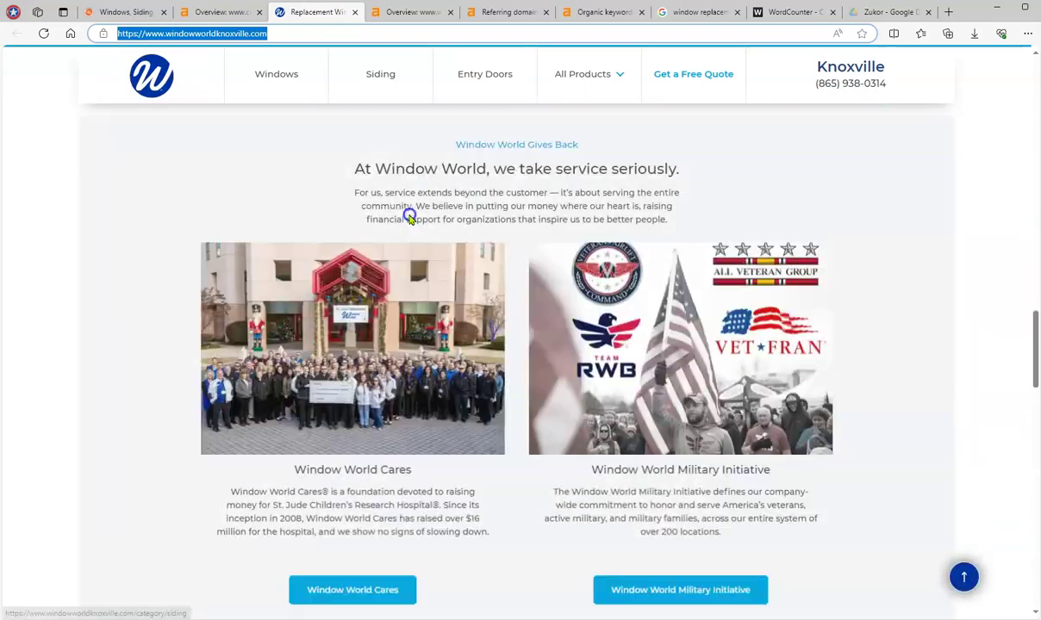
scroll(410, 218, "down", 5)
scroll(410, 217, "down", 5)
scroll(409, 218, "down", 2)
scroll(408, 217, "down", 5)
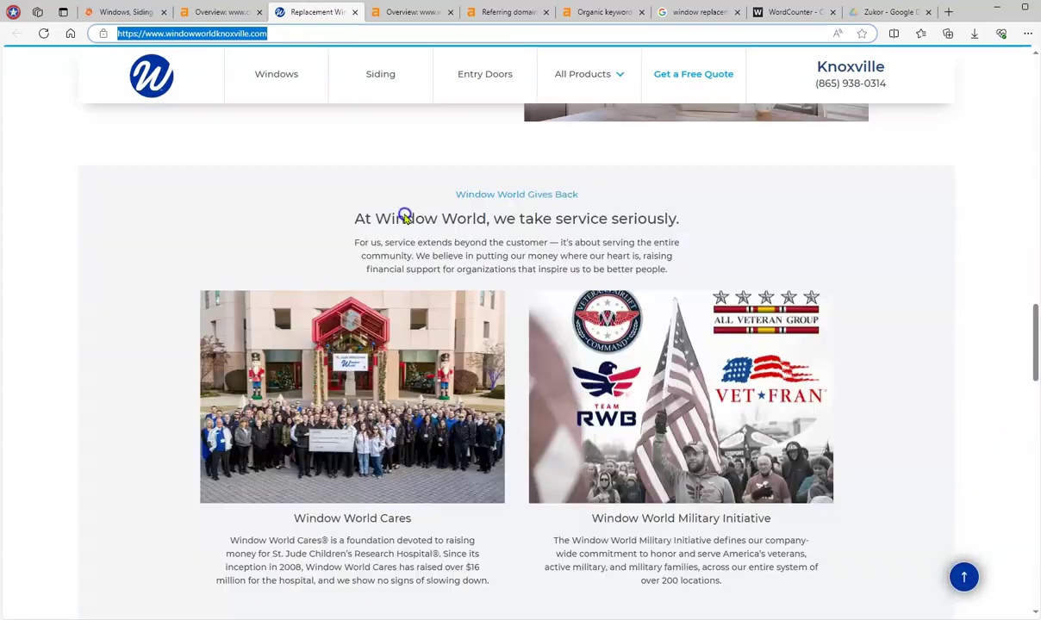
scroll(402, 213, "down", 5)
key("Home")
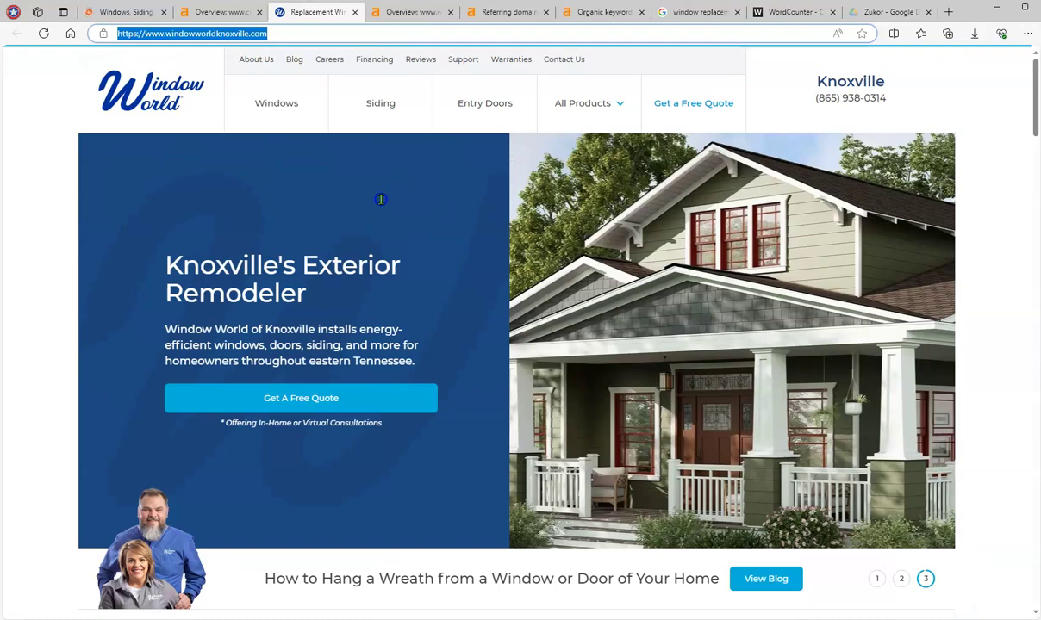
scroll(360, 226, "down", 4)
scroll(353, 229, "down", 5)
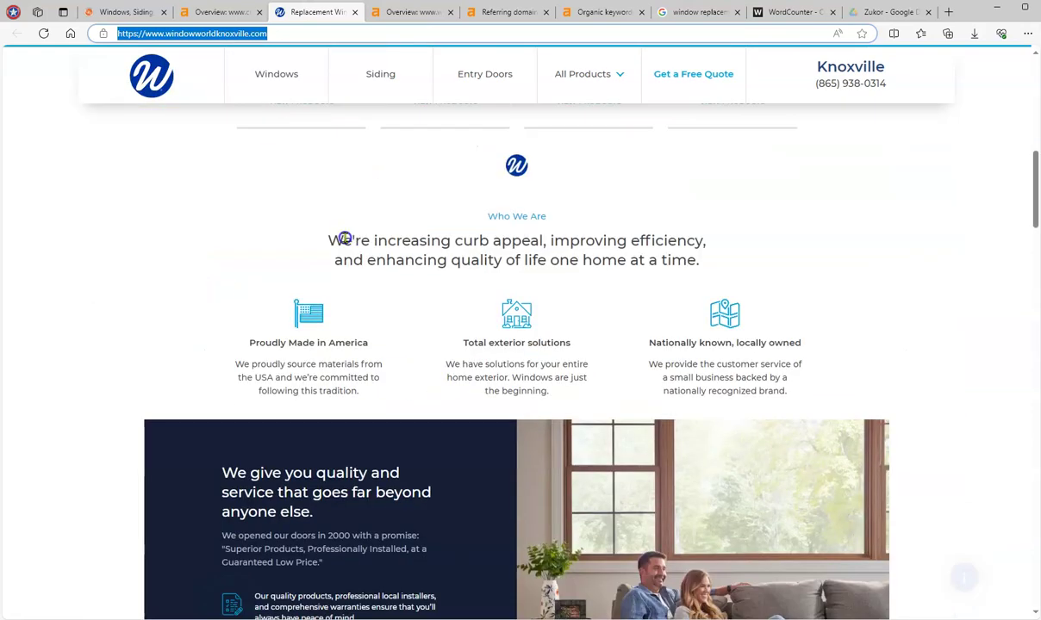
- Copy all the Window World homepage text and bring up WordCounter
left_click_drag(279, 328, 290, 332)
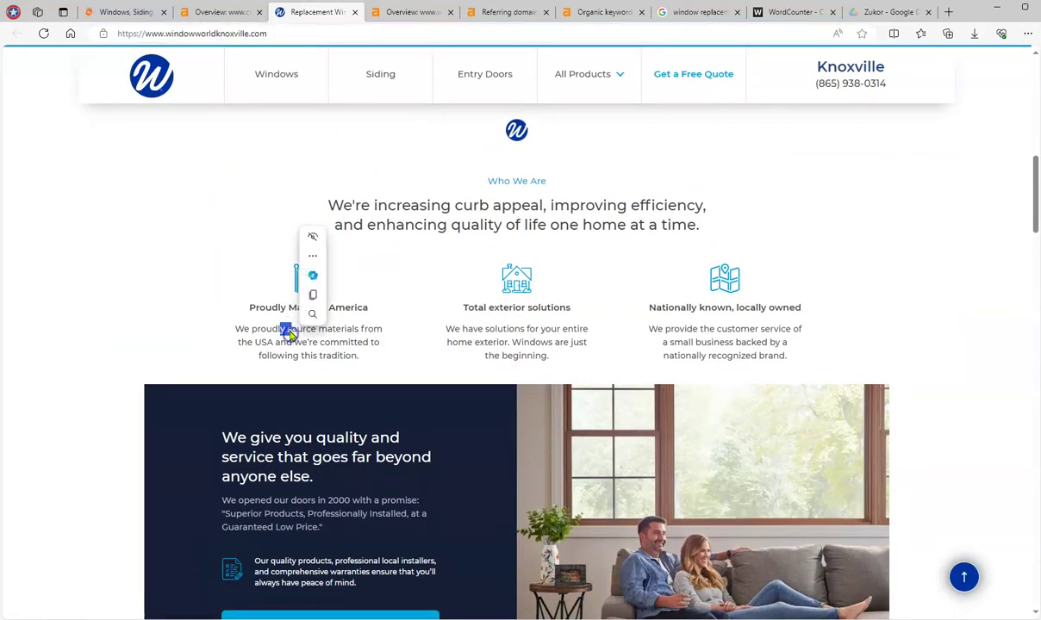
key("ctrl+a")
right_click(302, 308)
left_click(336, 316)
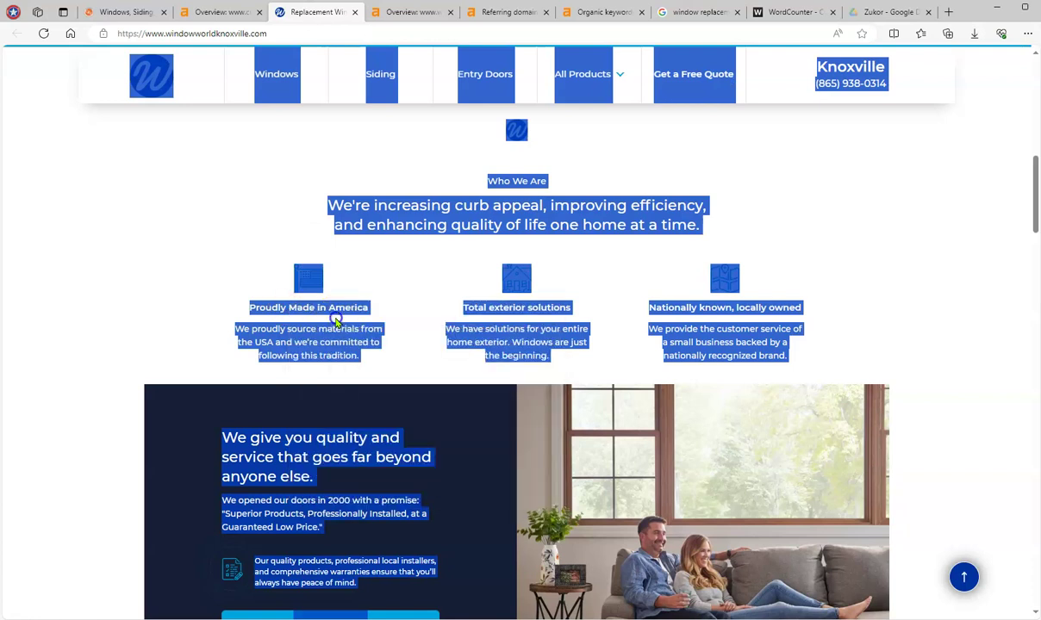
left_click(789, 11)
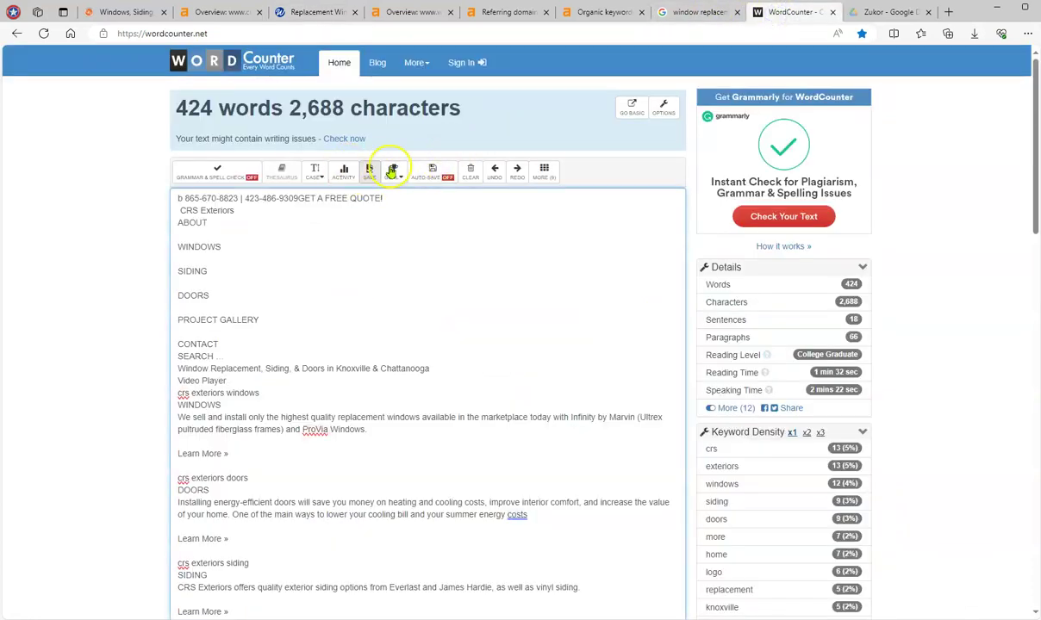
- Clear WordCounter and paste the Window World text, counting 873 words and 5,296 characters
left_click(468, 170)
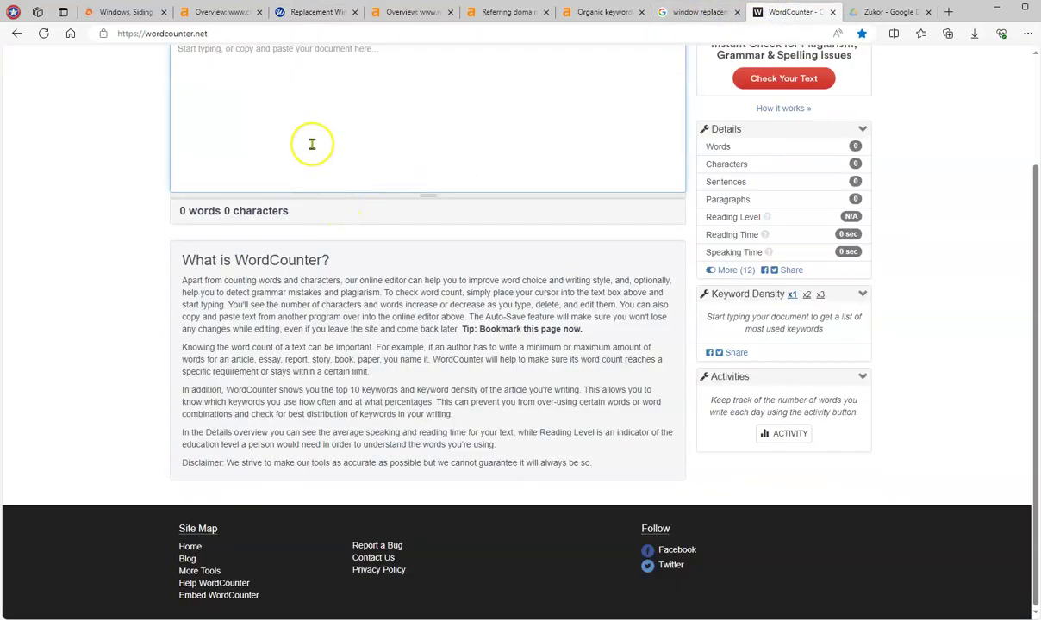
key("ctrl+v")
scroll(309, 143, "up", 3)
scroll(307, 136, "up", 5)
scroll(295, 125, "up", 2)
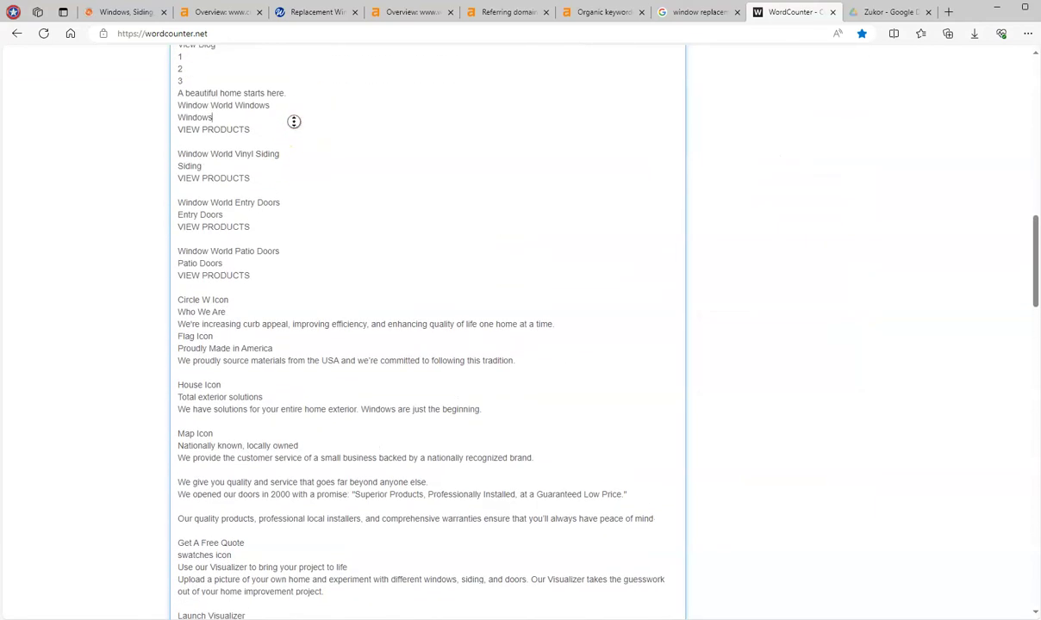
scroll(294, 121, "up", 4)
scroll(279, 39, "up", 10)
scroll(278, 40, "up", 6)
left_click(151, 139)
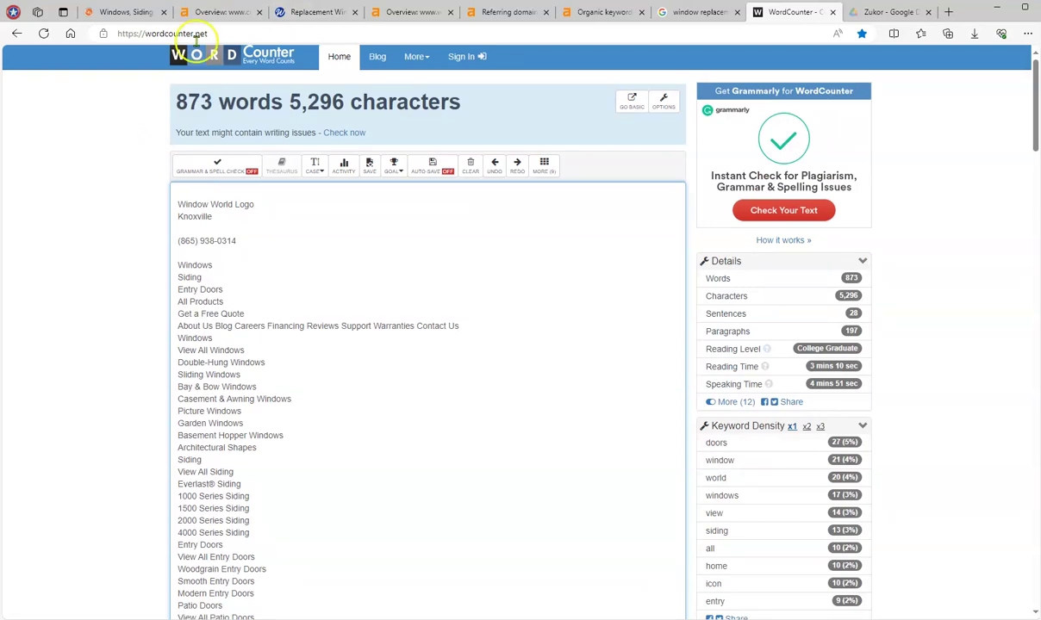
- Deselect the Window World homepage, then view the windowworldknoxville.com Ahrefs overview (DR 9, 785 backlinks)
left_click(327, 12)
left_click(147, 237)
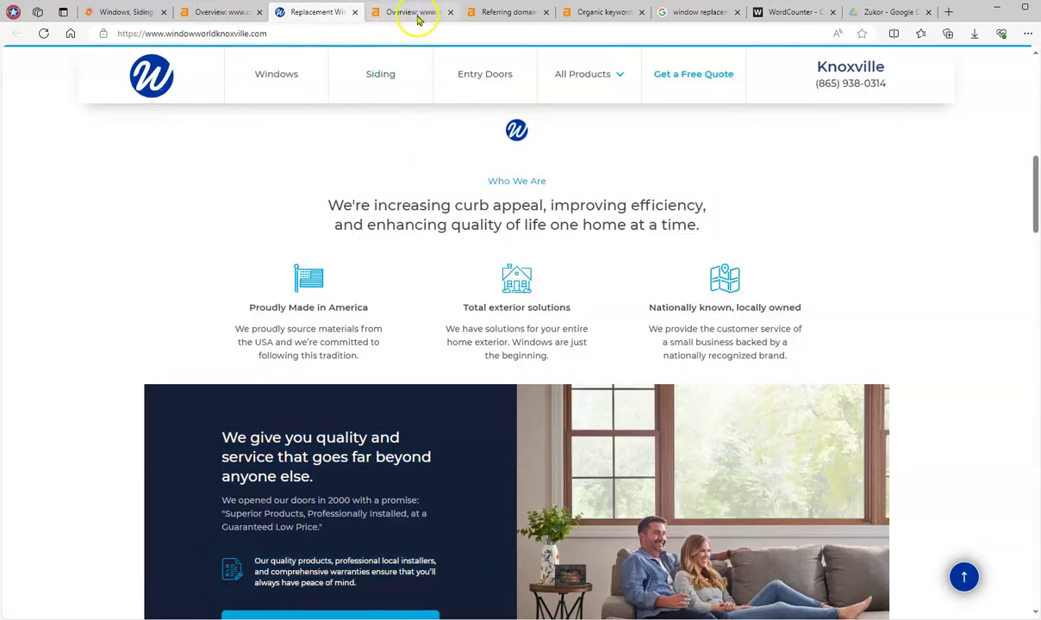
scroll(302, 255, "down", 2)
scroll(302, 244, "up", 4)
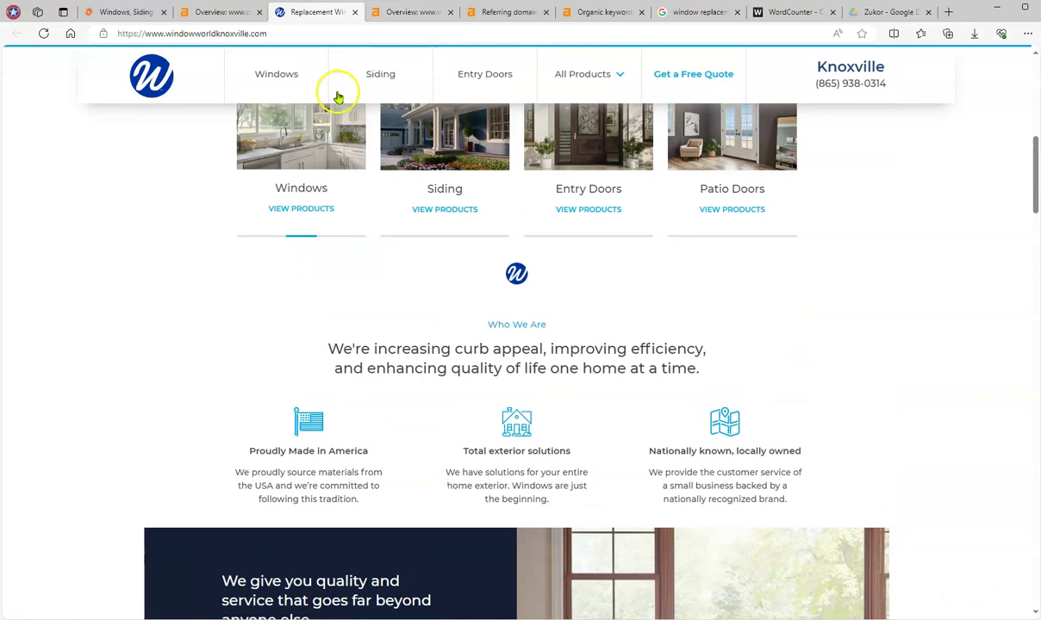
left_click(401, 12)
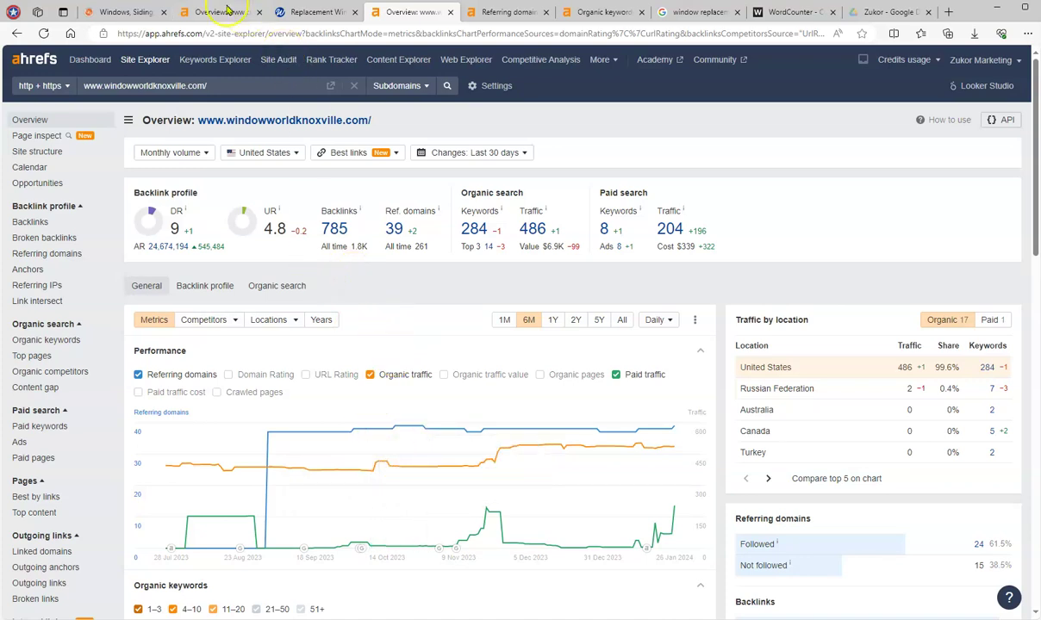
- Compare the CRS Exteriors and Window World Ahrefs overviews, then list Window World's 39 referring domains
left_click(226, 11)
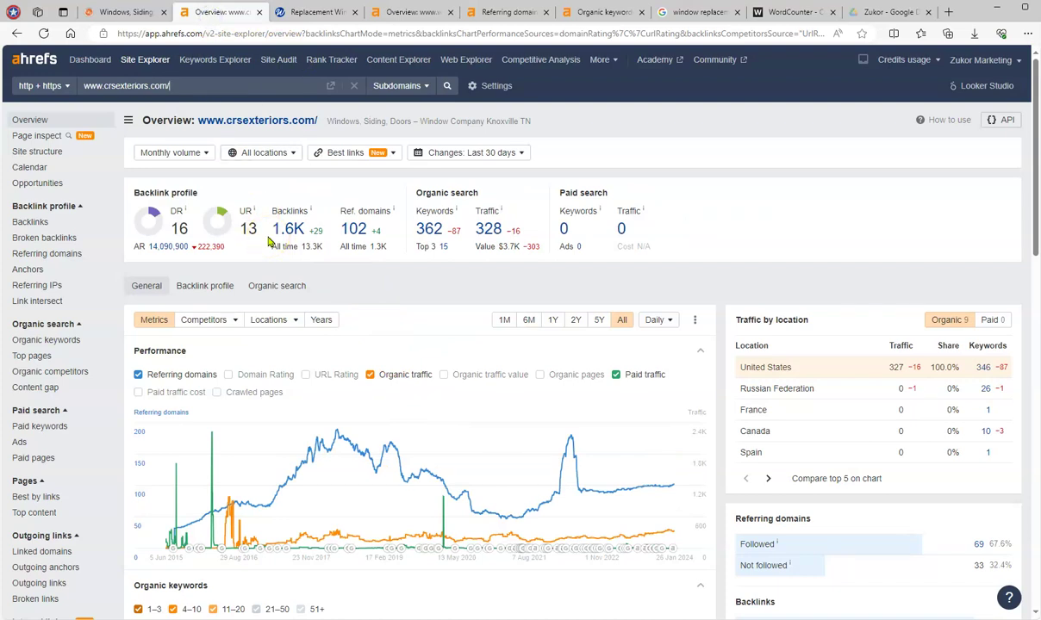
left_click(377, 12)
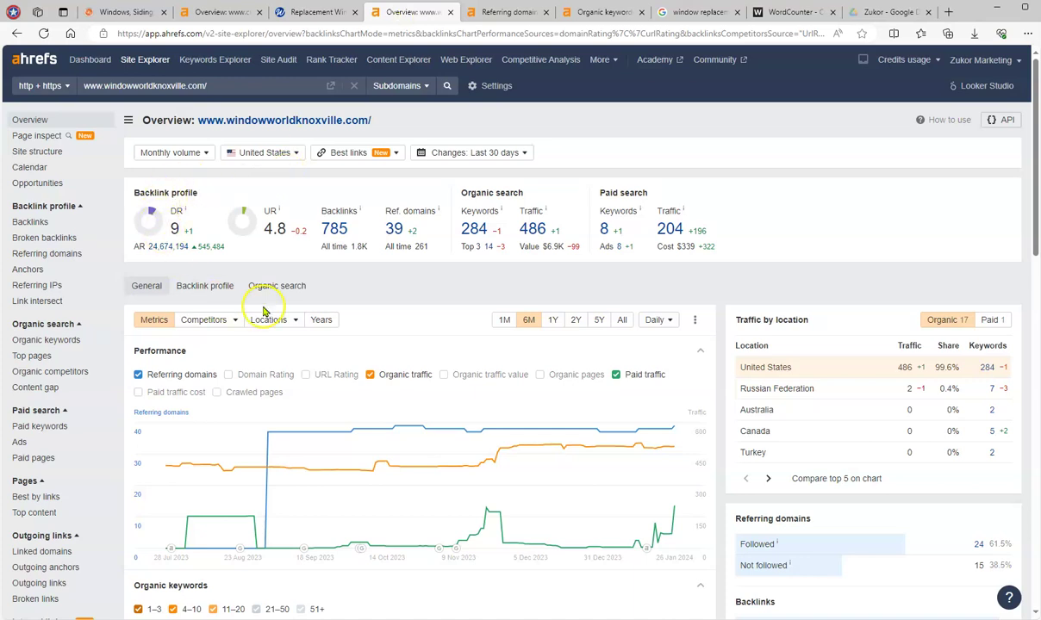
left_click(392, 315)
left_click(384, 317)
left_click(507, 11)
left_click(313, 222)
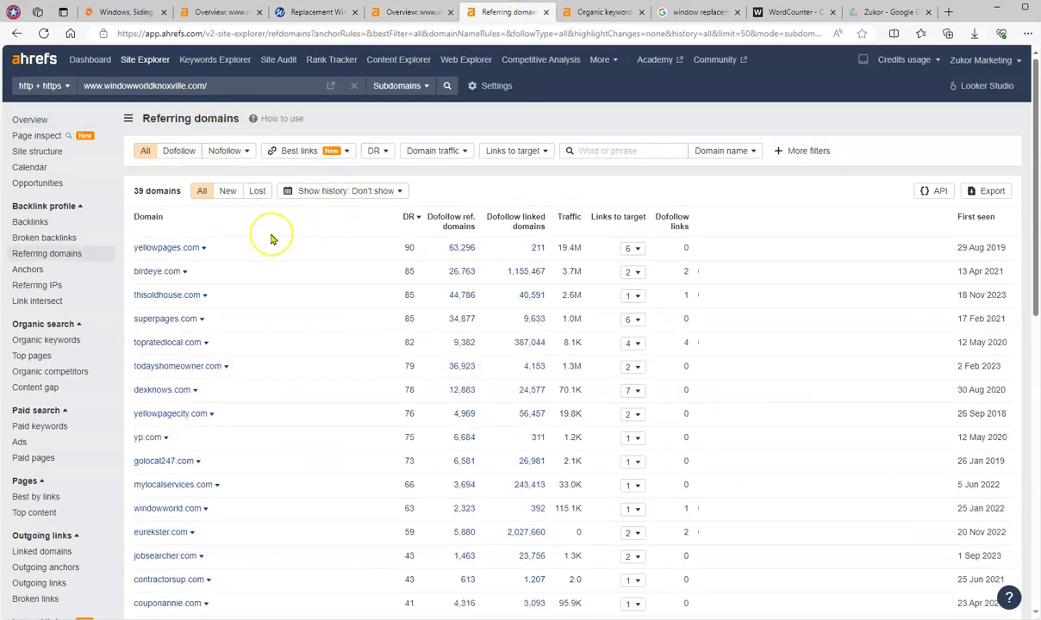
scroll(269, 239, "down", 2)
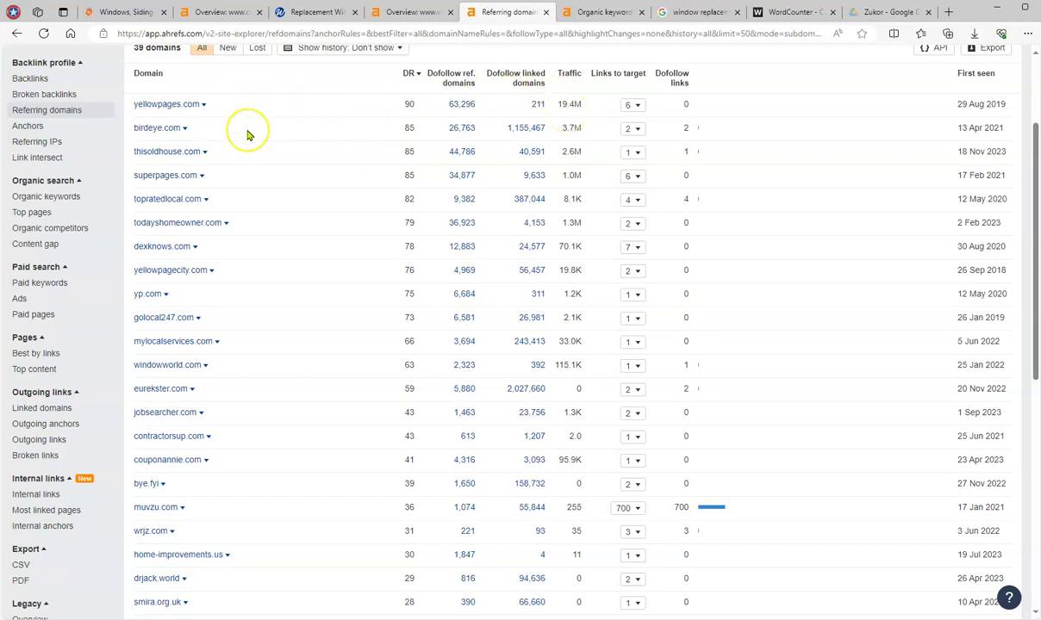
scroll(248, 135, "down", 1)
scroll(248, 136, "down", 3)
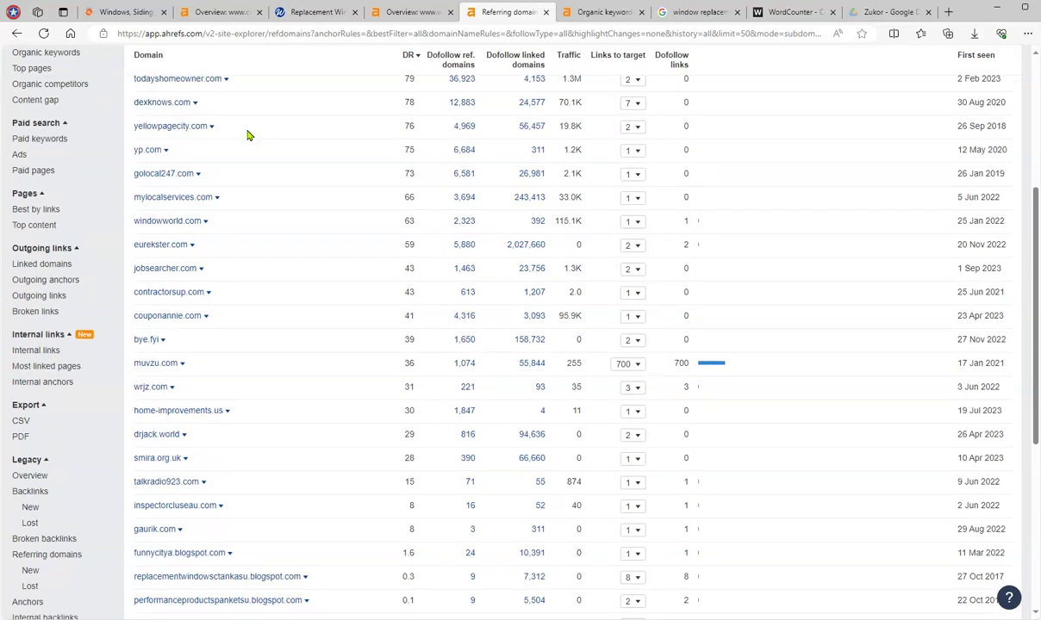
scroll(248, 135, "up", 3)
scroll(248, 133, "up", 4)
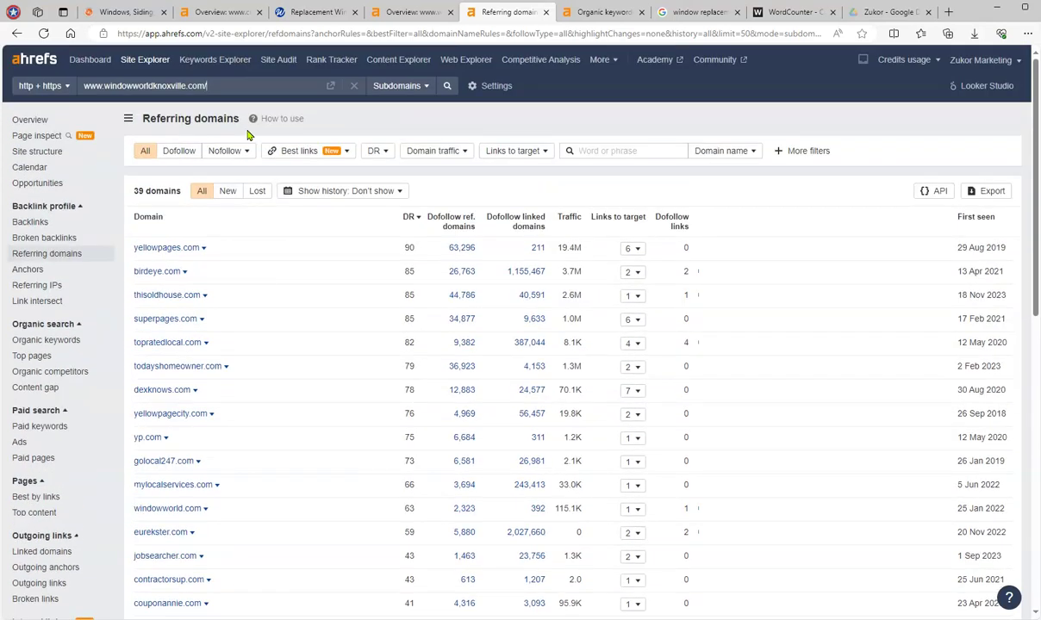
left_click(364, 129)
left_click(367, 124)
left_click(320, 319)
scroll(320, 319, "down", 2)
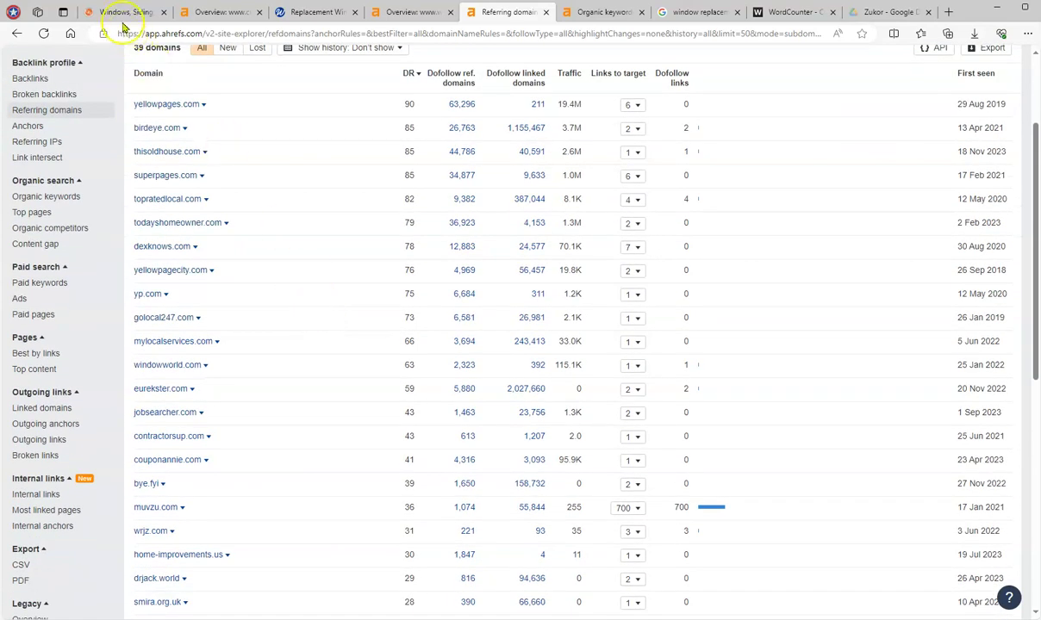
- Switch to the crsexteriors.com tab showing the Knoxville & Chattanooga window replacement banner
left_click(120, 12)
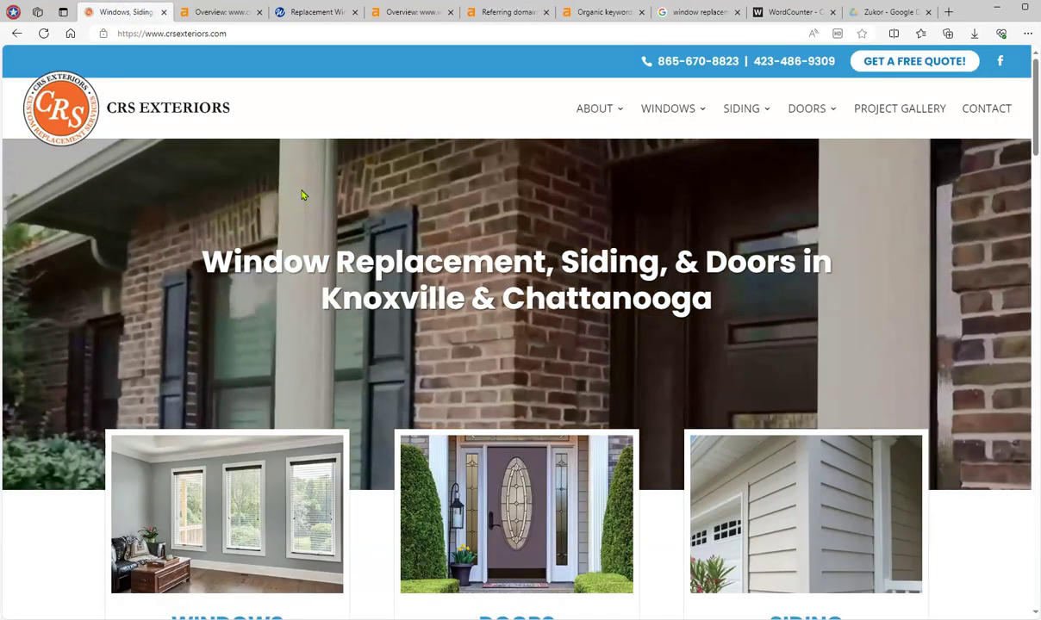